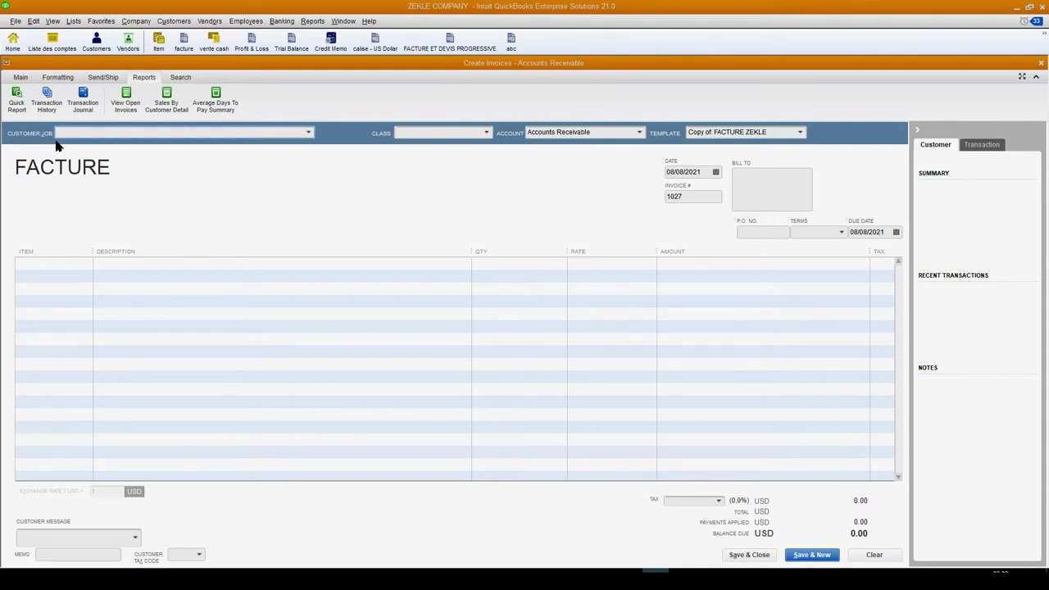
Assign the new invoice to the customer ABC COMPANY
left_click(80, 136)
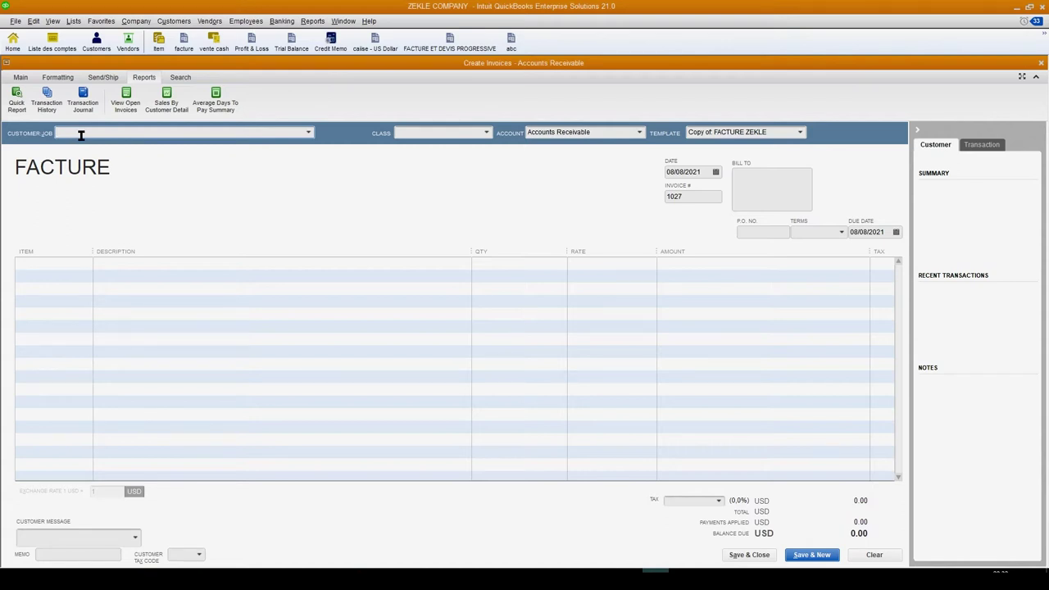
type("ABC COMPANY")
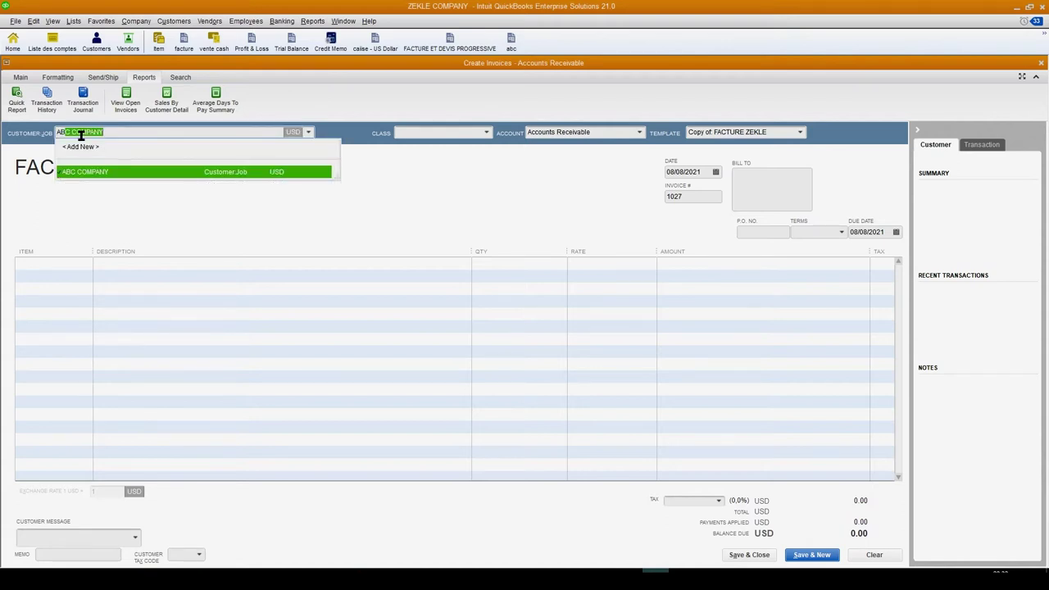
key("Tab")
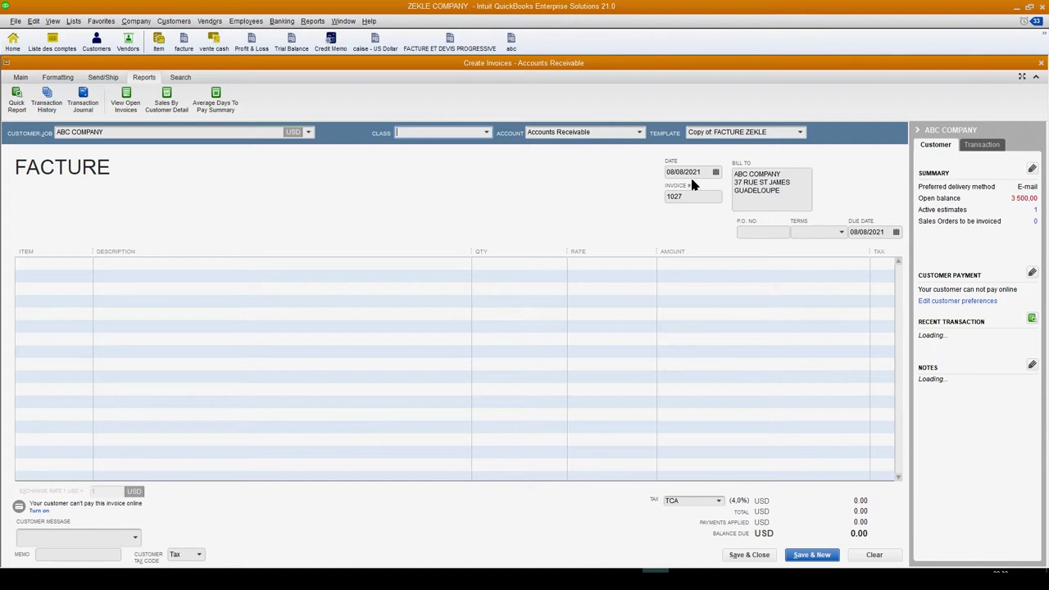
Add the PEINTURES item to the first invoice line with a quantity of 24
left_click(63, 263)
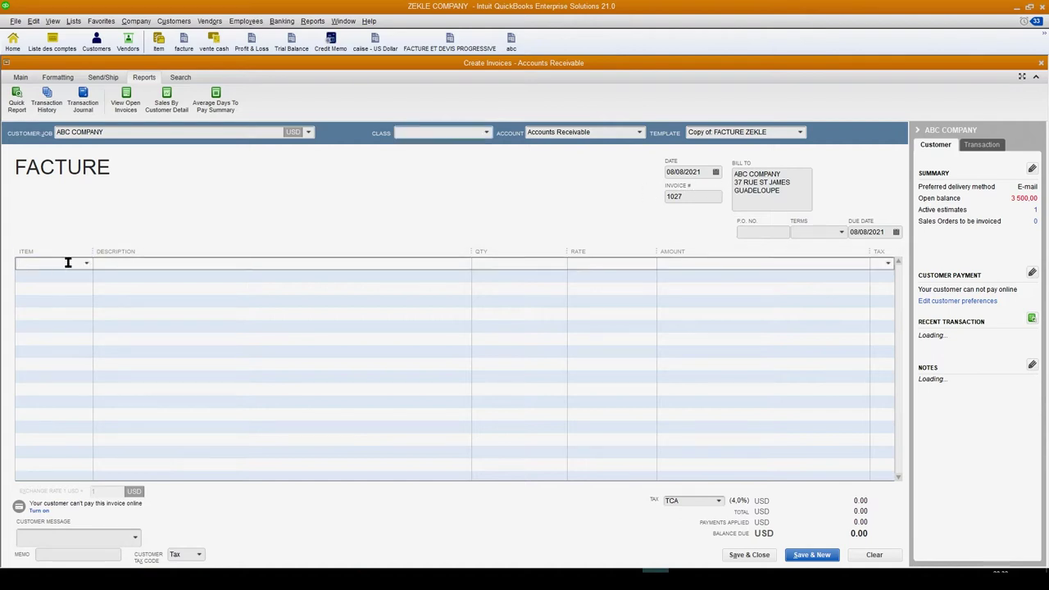
type("P")
key("Tab")
key("Tab")
type("24")
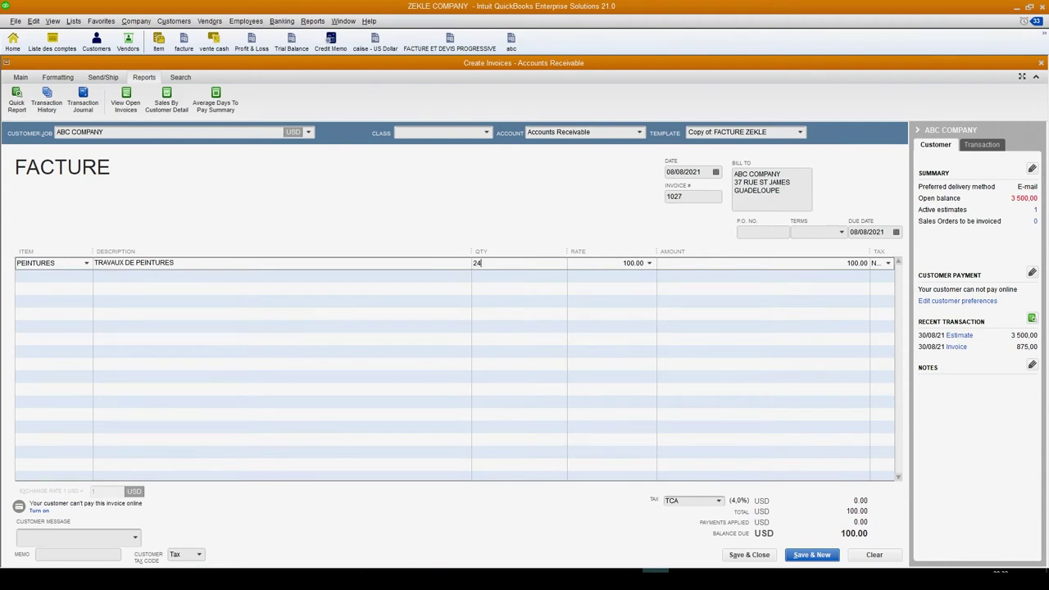
key("Tab")
Add the FINITIONS item to the second invoice line with a quantity of 50
left_click(63, 276)
type("FINITIONS")
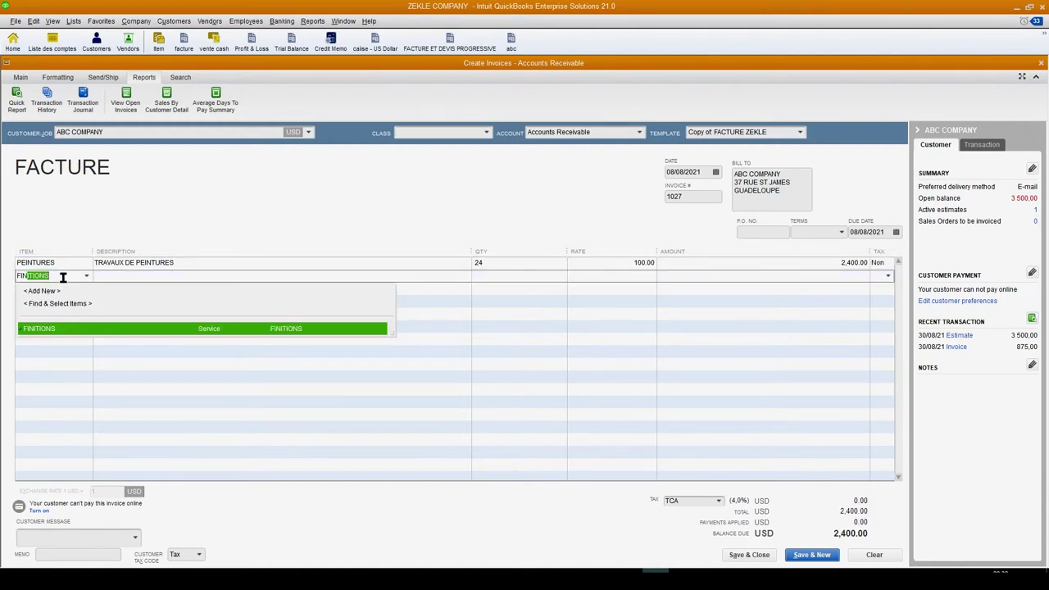
key("Tab")
key("Tab")
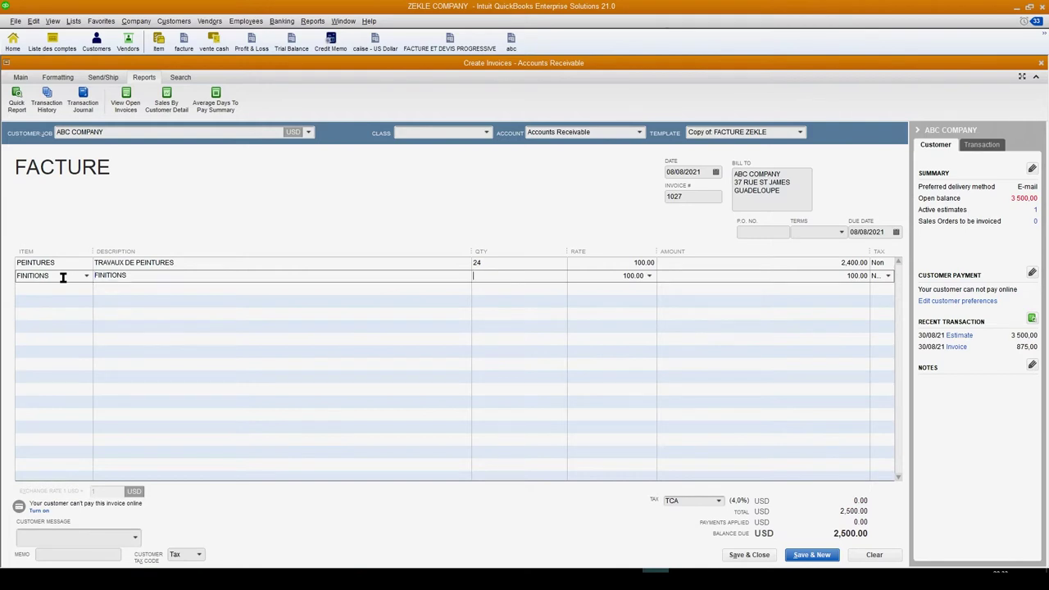
type("50")
key("Tab")
key("alt")
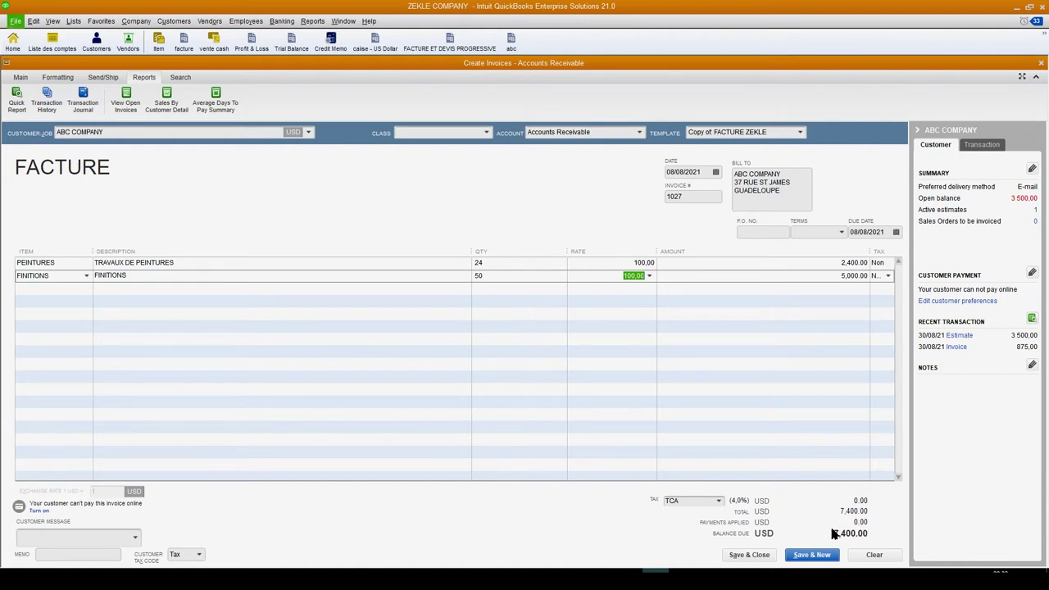
key("alt")
key("super")
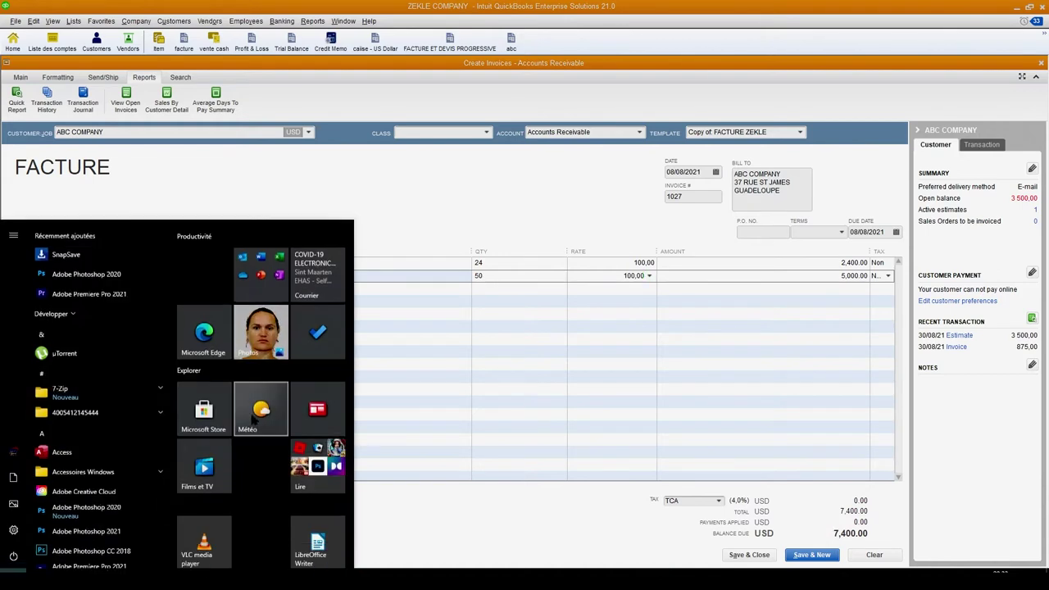
left_click(397, 398)
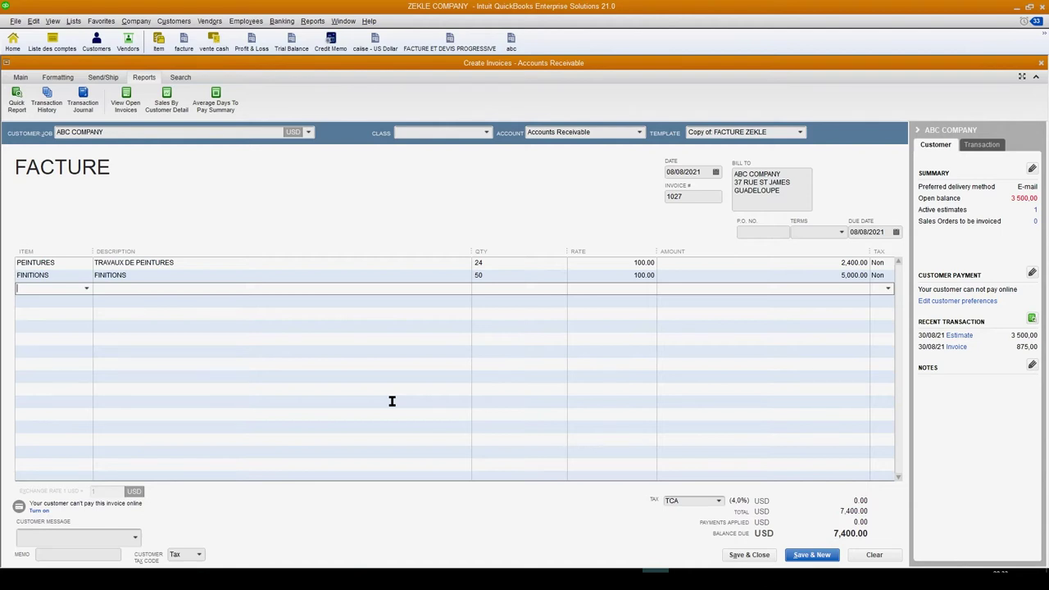
left_click_drag(772, 174, 781, 182)
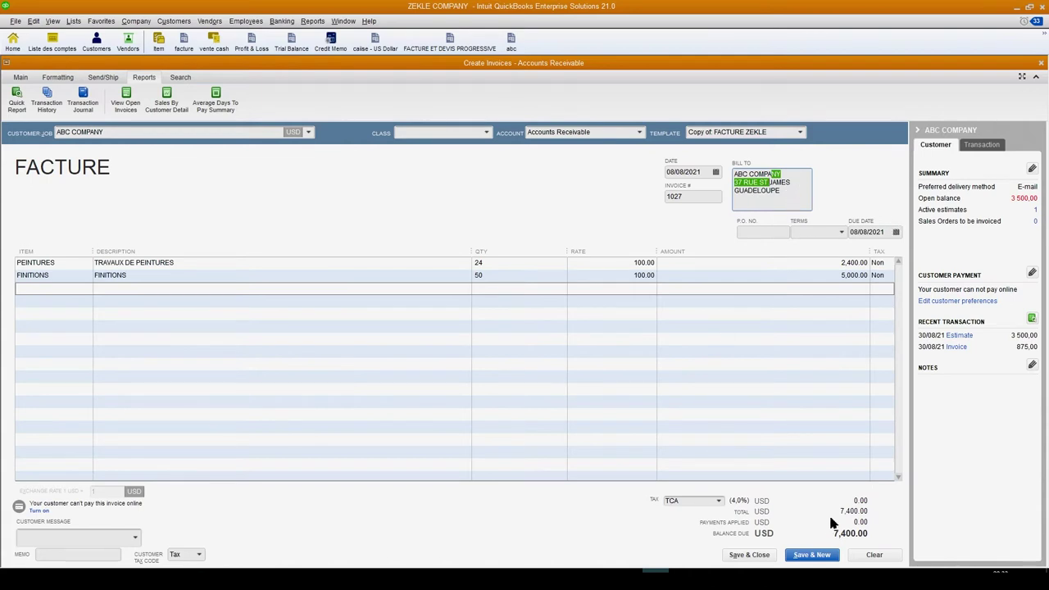
Save and close the ABC COMPANY invoice, and close the Customer QuickReport and Open Invoices reports
left_click(757, 556)
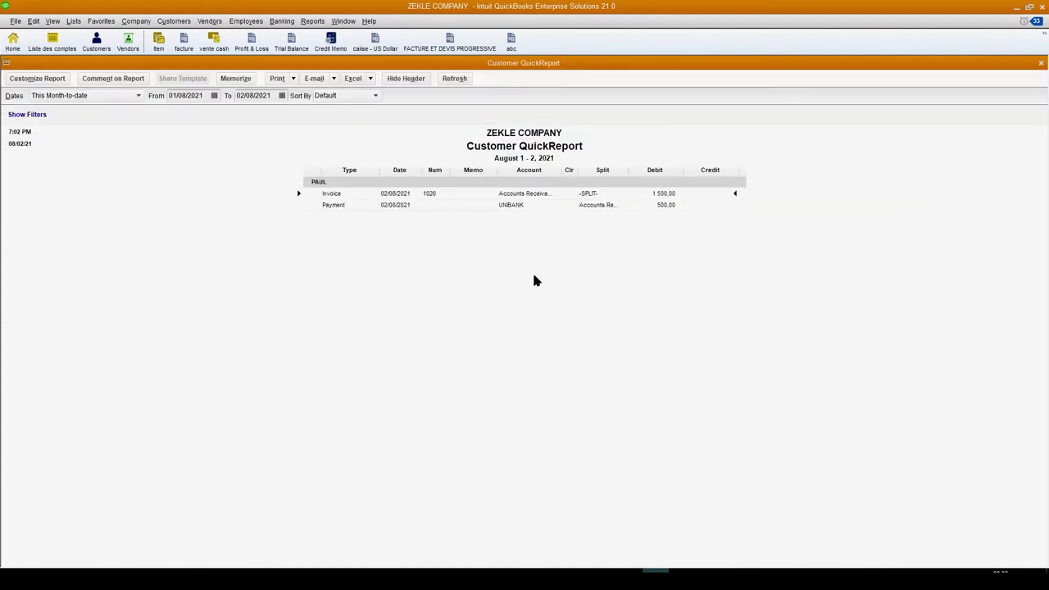
left_click(1041, 63)
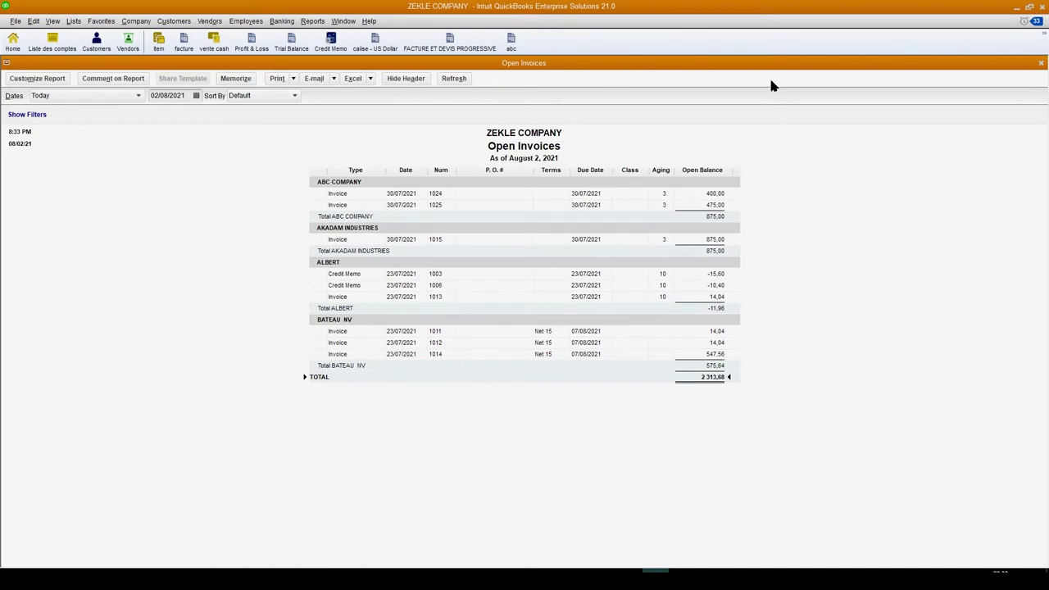
left_click(1041, 63)
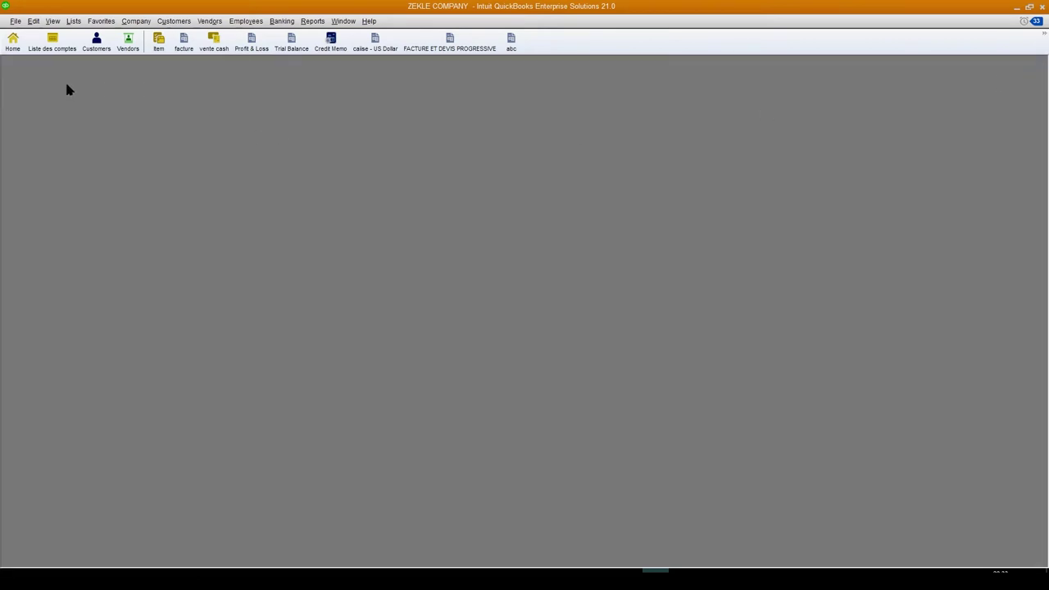
Add a job named diquini under the customer ABC COMPANY in the Customer Center
left_click(96, 41)
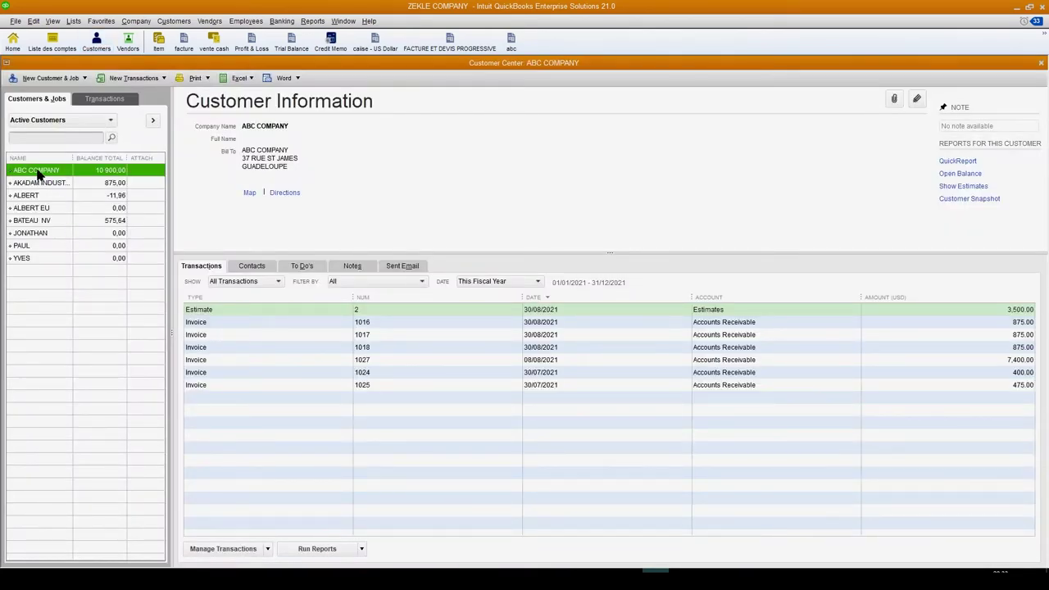
right_click(37, 173)
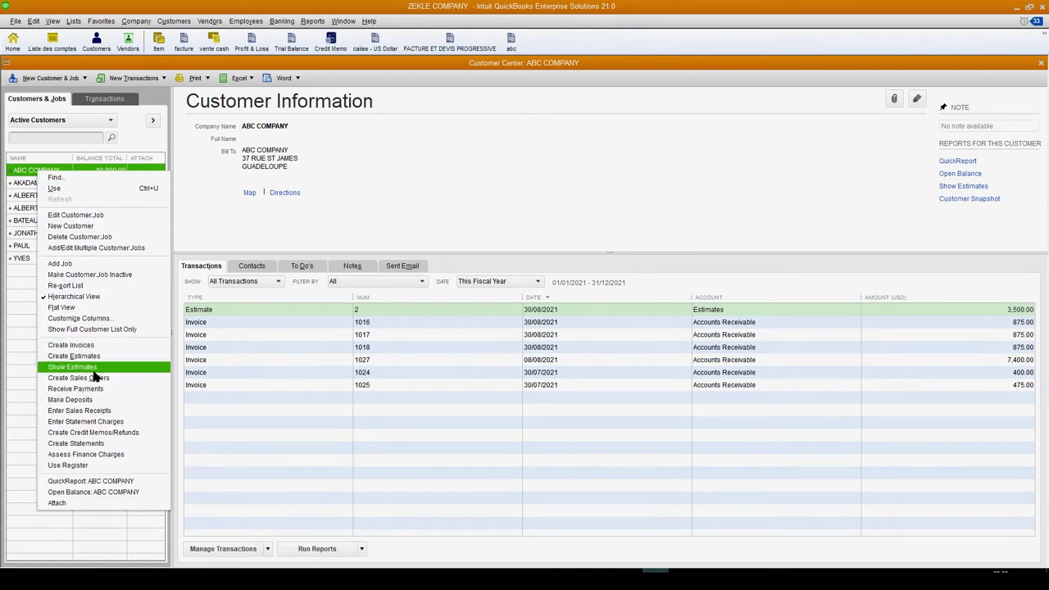
left_click(70, 265)
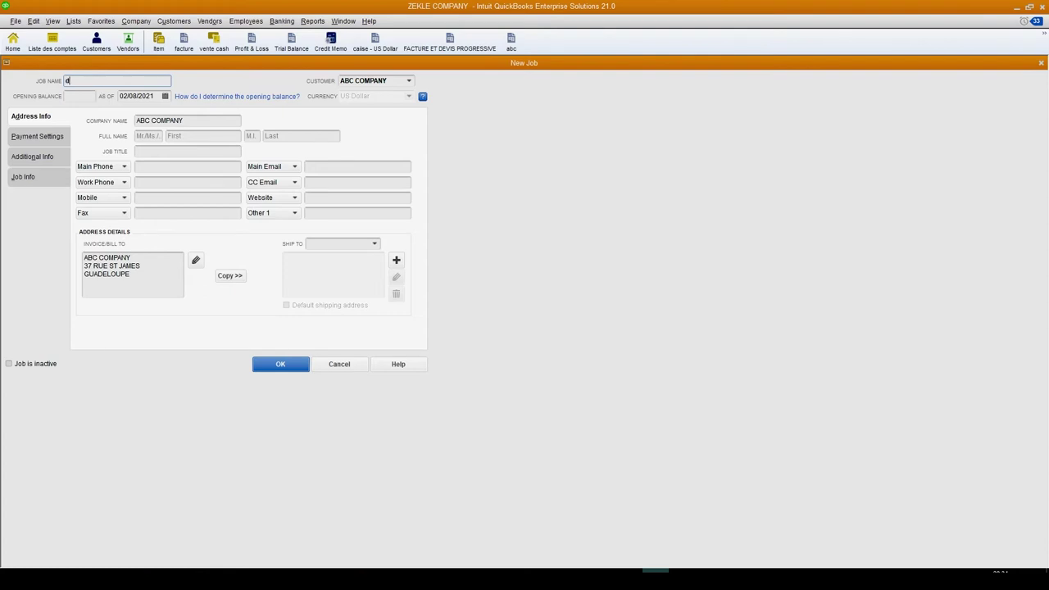
type("diquini")
left_click(283, 367)
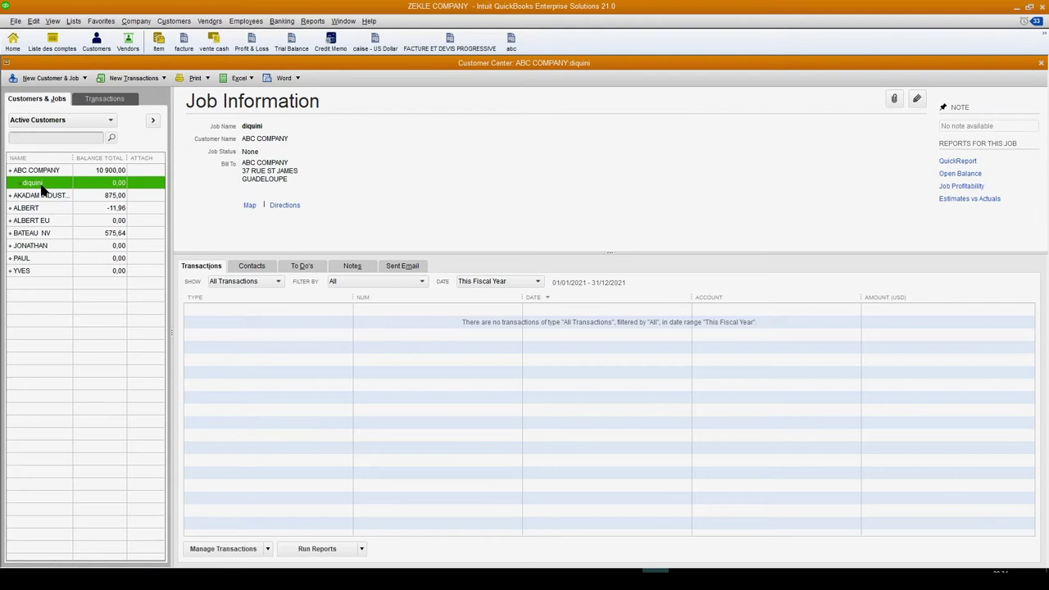
Create an invoice for the diquini job and enter the PEINTURES item with a quantity of 10
right_click(39, 183)
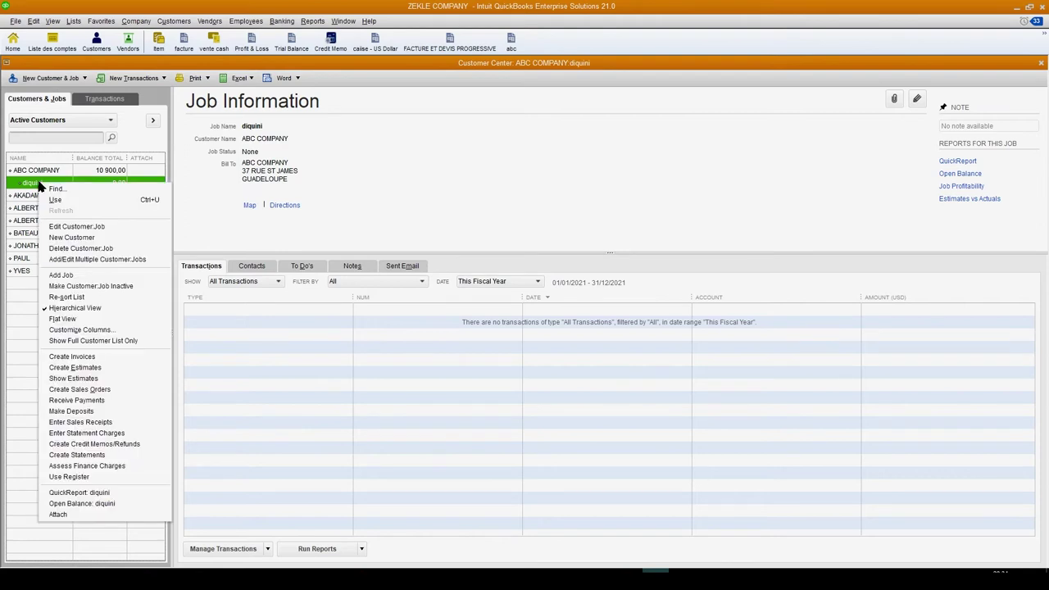
left_click(88, 360)
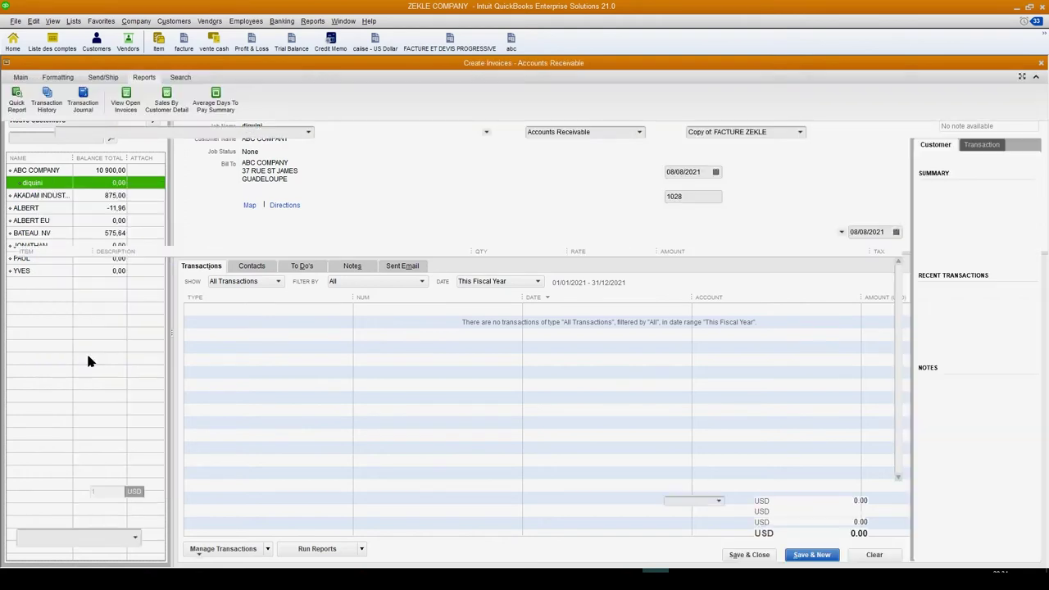
left_click(53, 263)
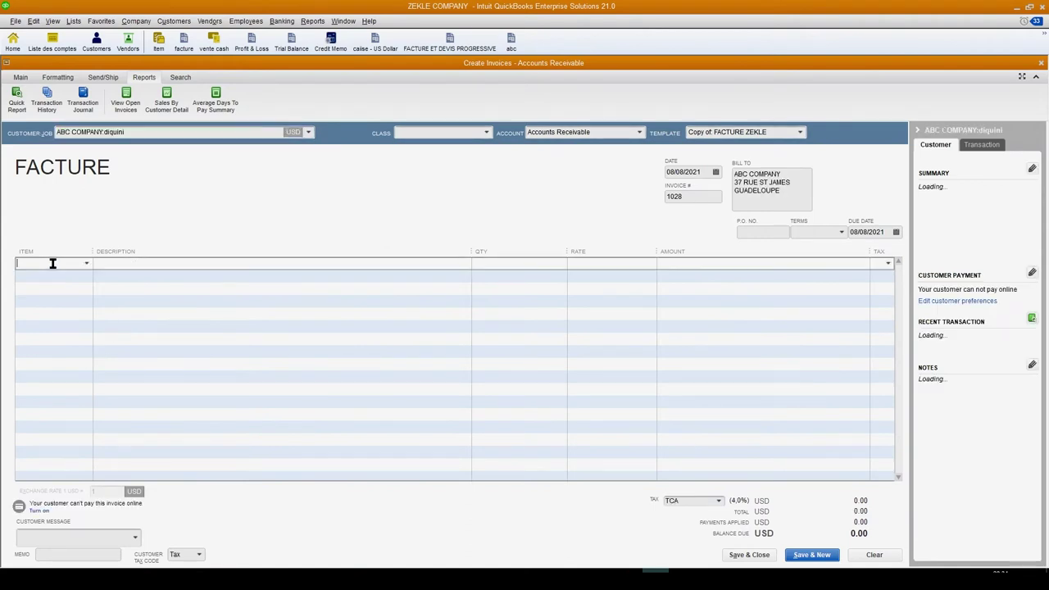
type("PEINTURES")
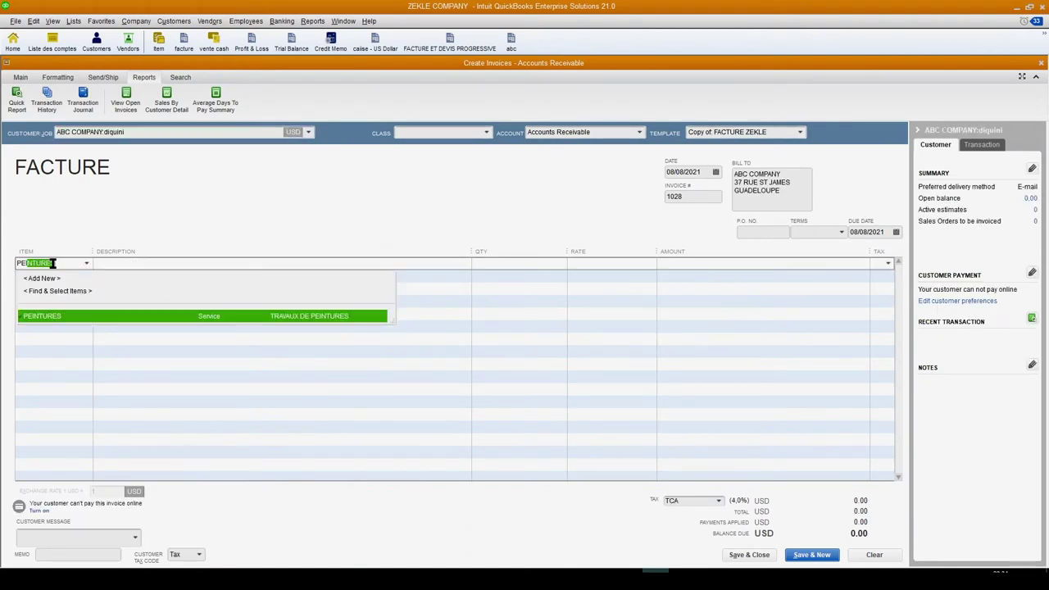
key("Tab")
key("Tab")
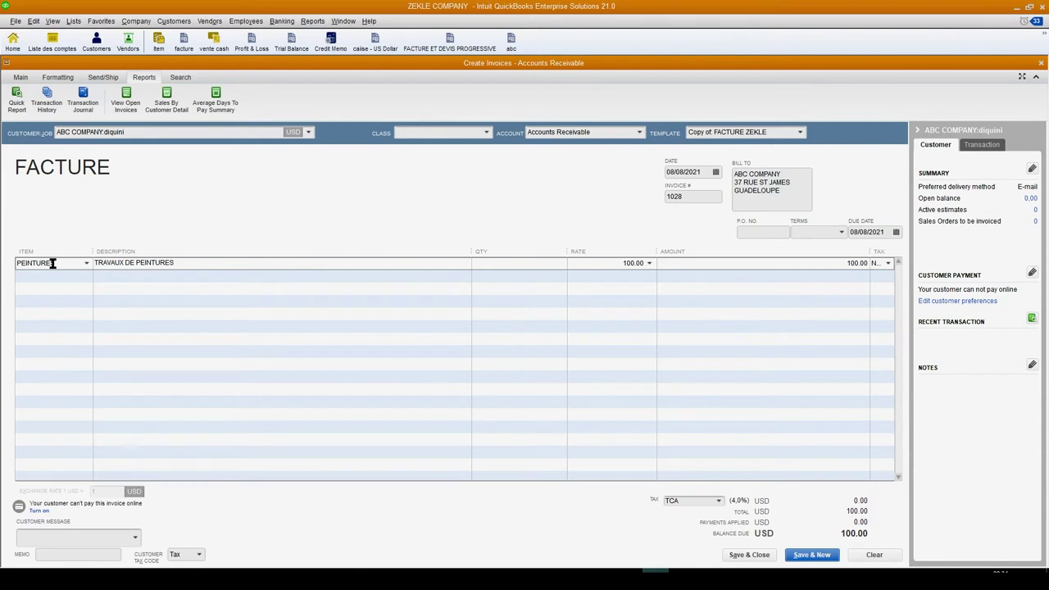
type("10")
Add the FINITIONS item with a quantity of 10 to the diquini invoice, and save and close it
left_click(51, 276)
type("F")
key("Tab")
key("Tab")
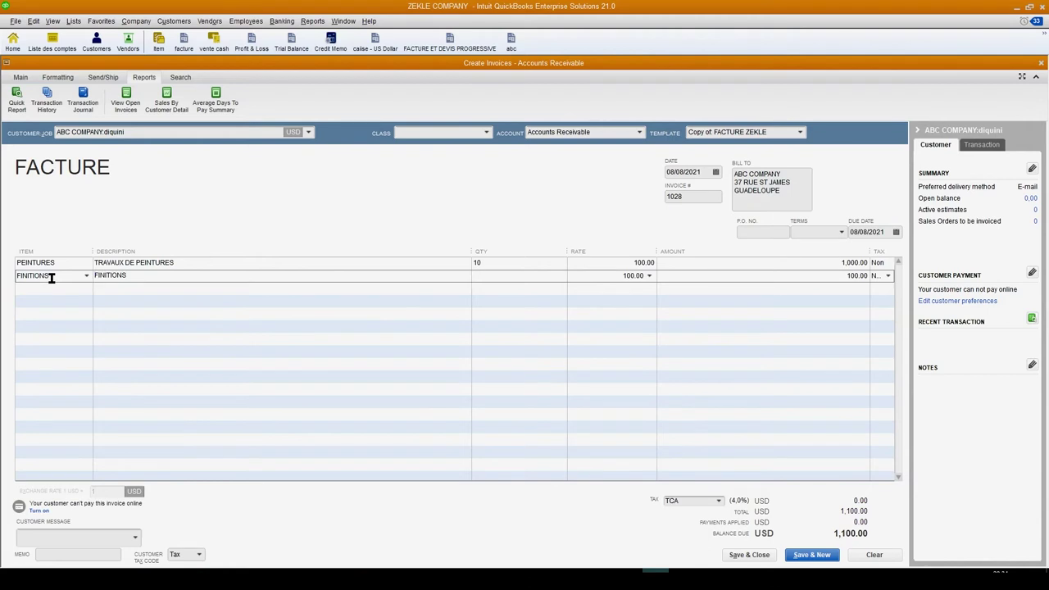
type("10")
key("Tab")
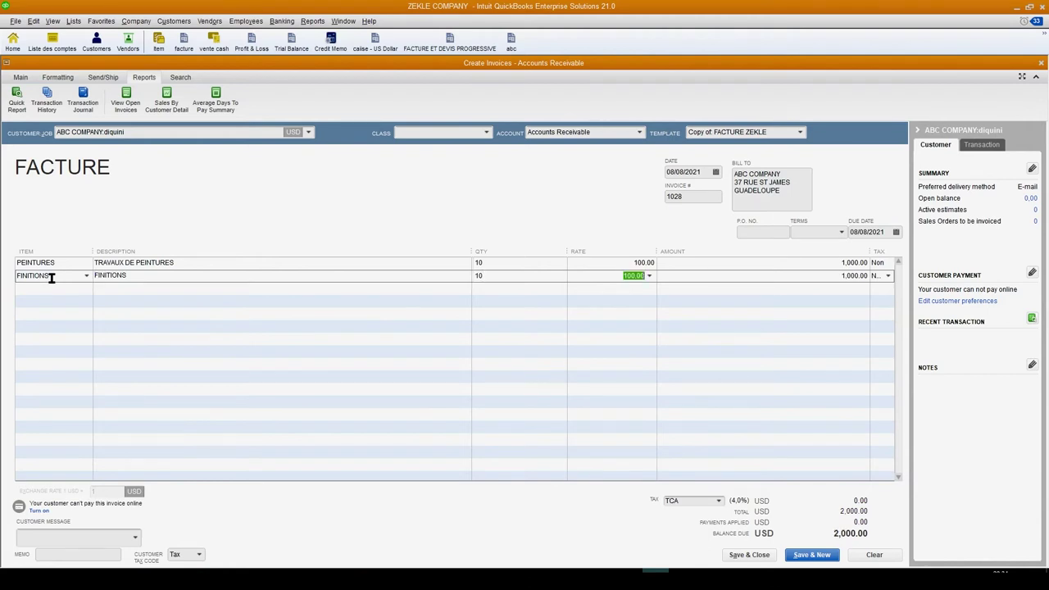
left_click(749, 555)
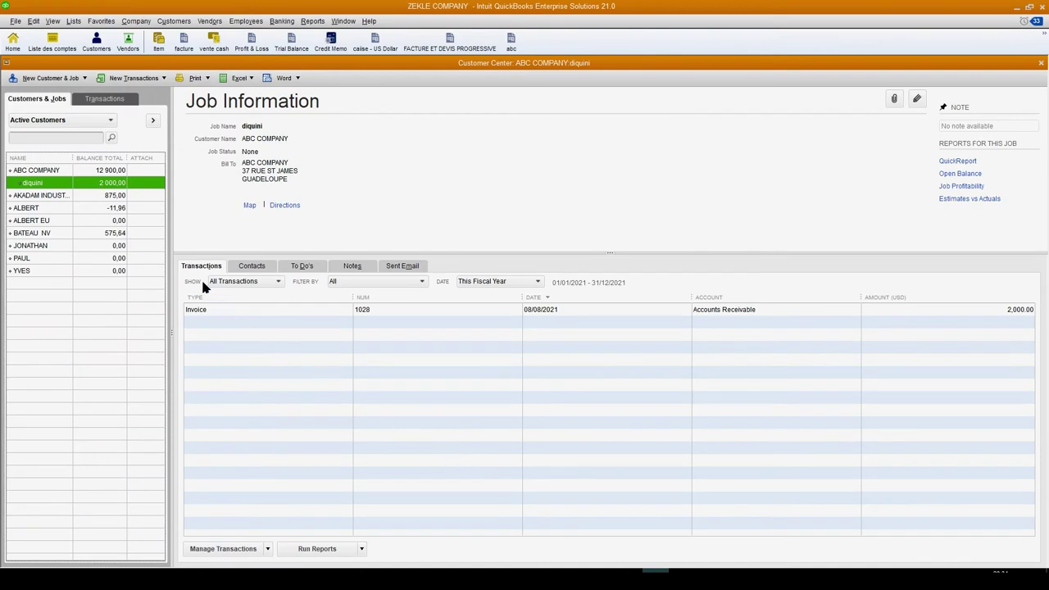
Compare the transaction lists of the customer ABC COMPANY and its diquini job
left_click(35, 170)
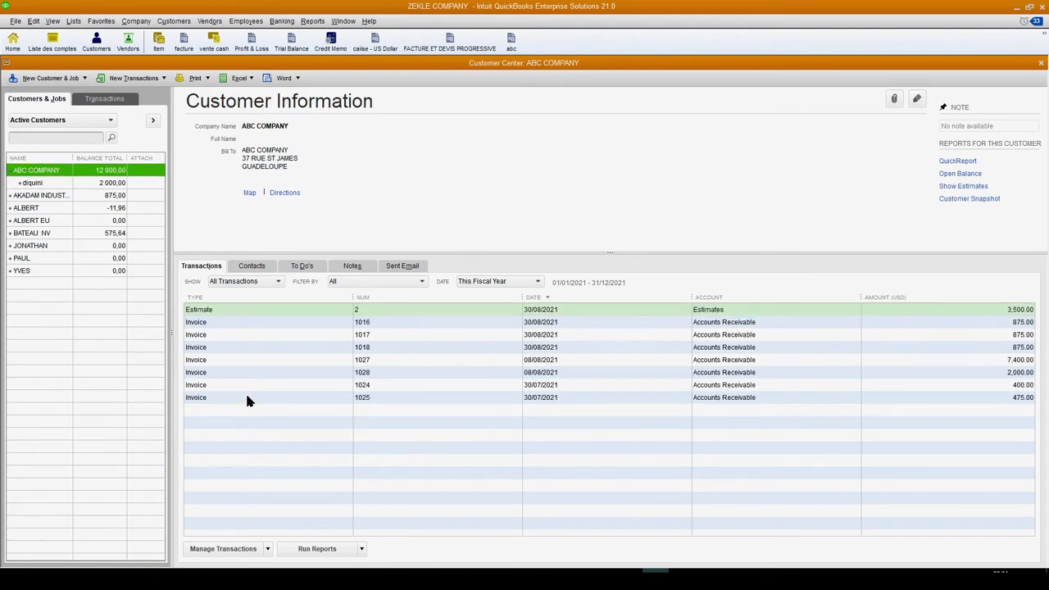
left_click(33, 182)
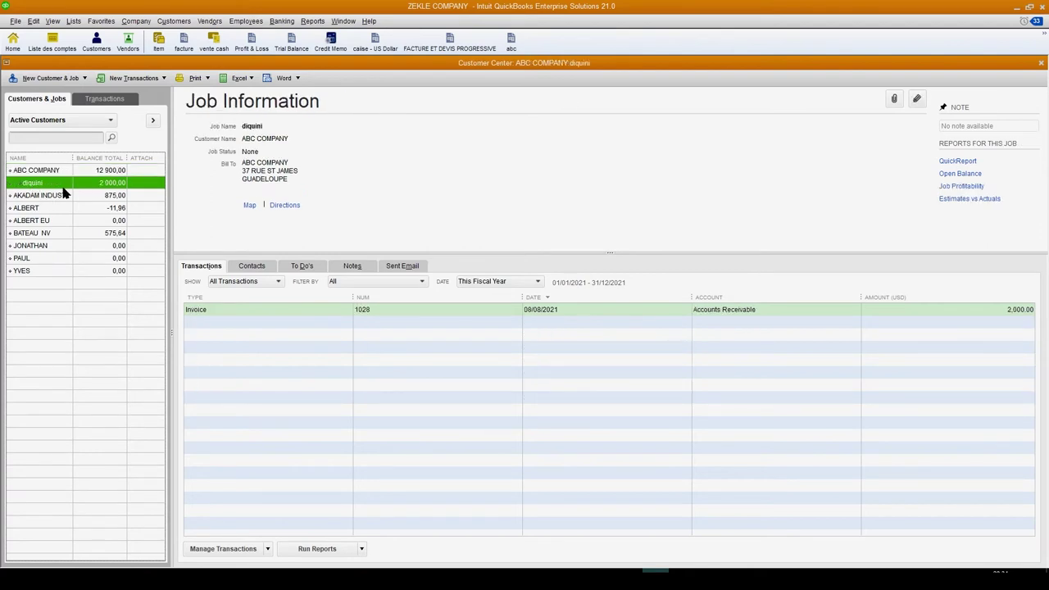
left_click(34, 172)
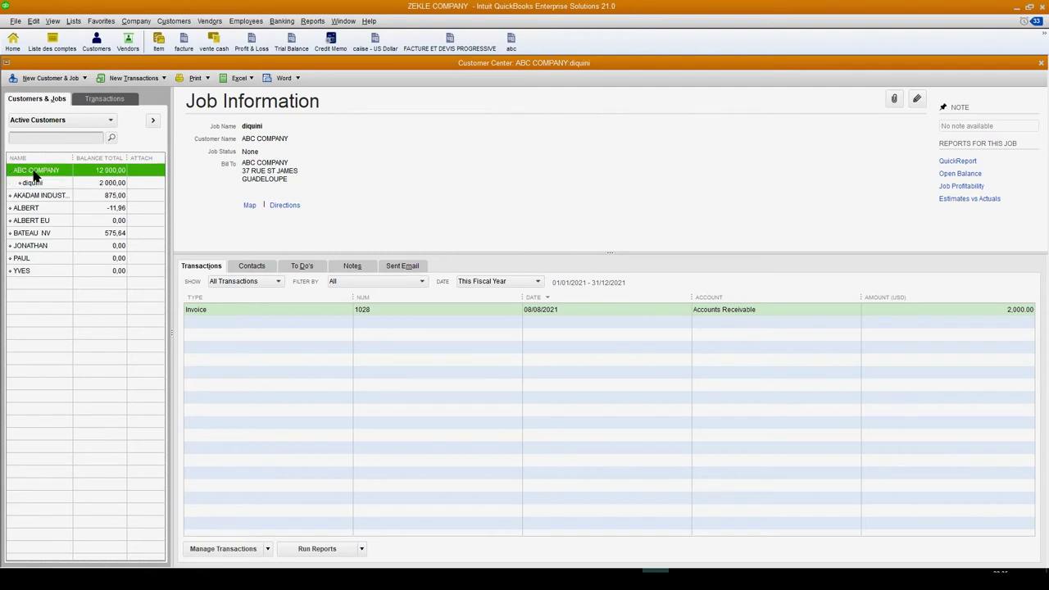
Add a second job named matissan under the customer ABC COMPANY
right_click(36, 174)
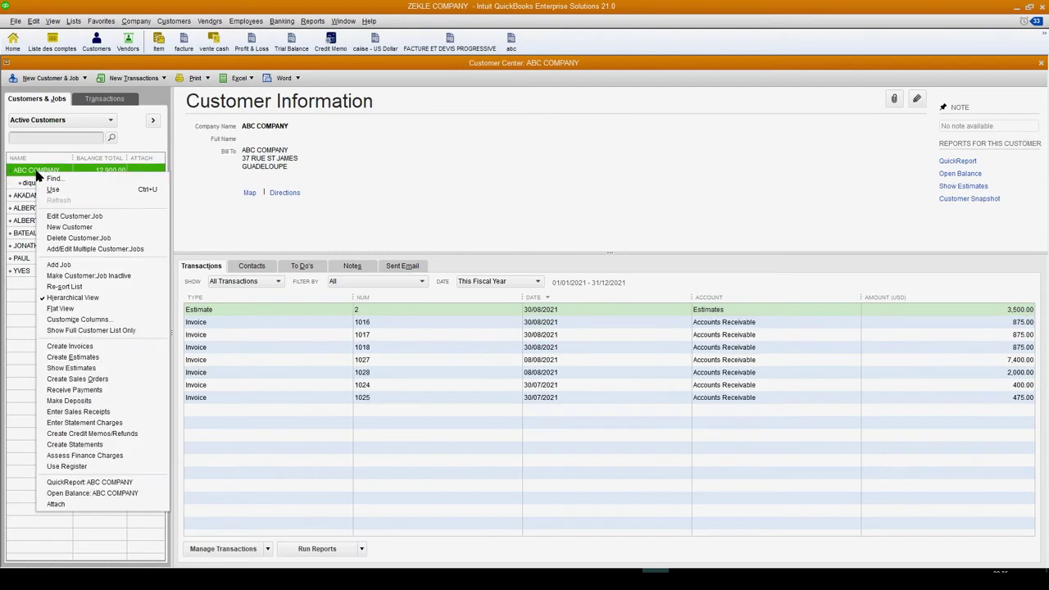
left_click(69, 264)
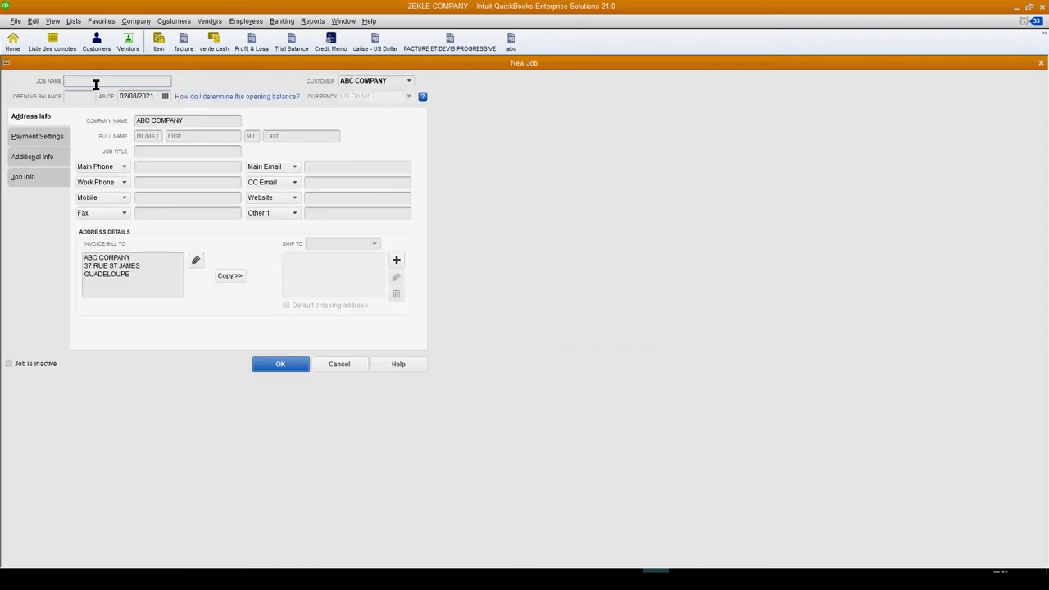
type("matissan")
left_click(280, 363)
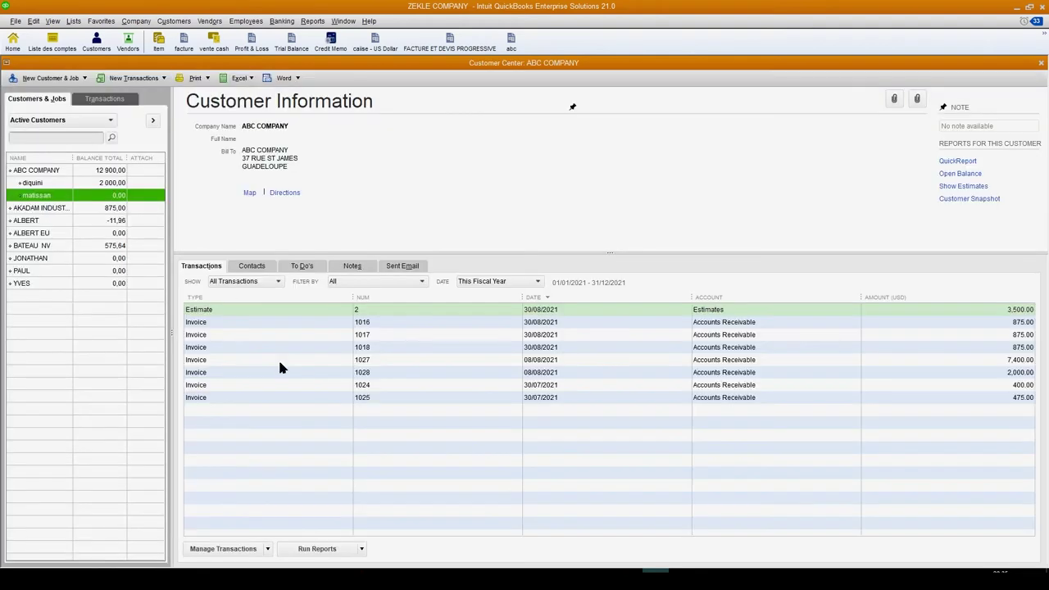
Create an invoice for the matissan job and enter the PEINTURES item with a quantity of 40
right_click(39, 199)
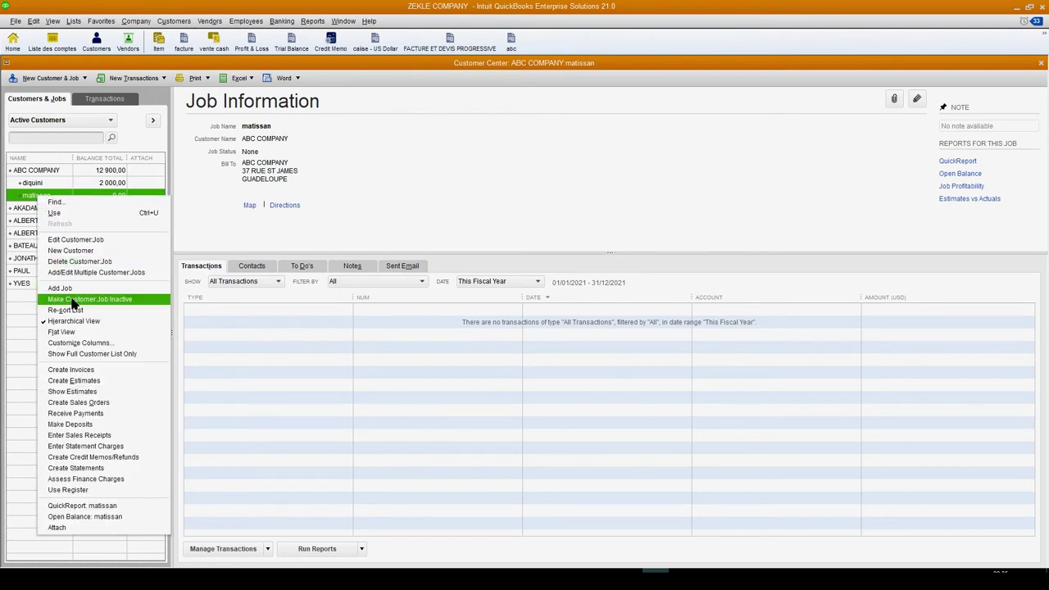
left_click(71, 374)
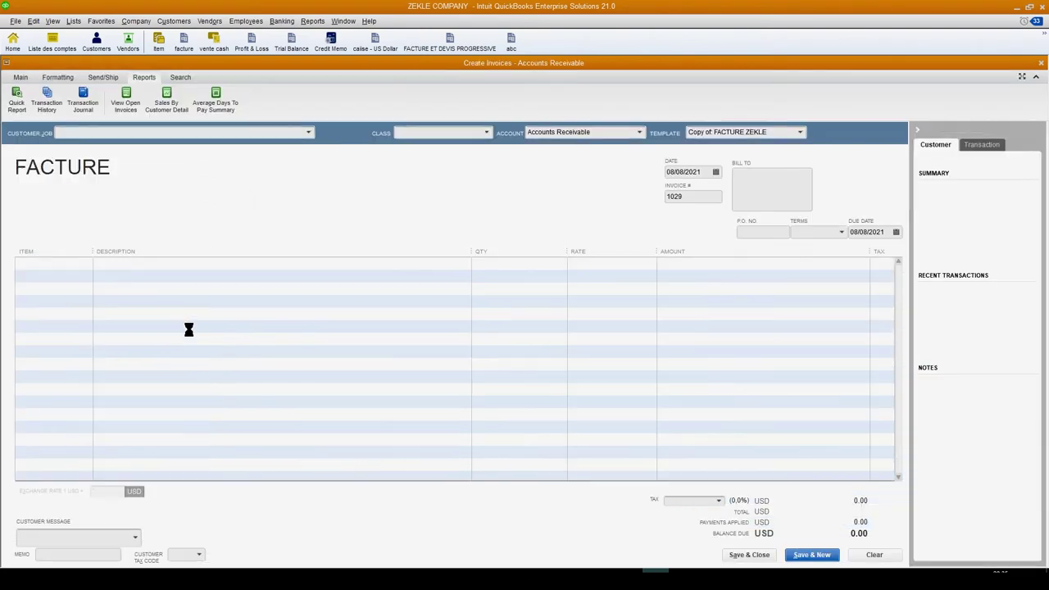
left_click(56, 264)
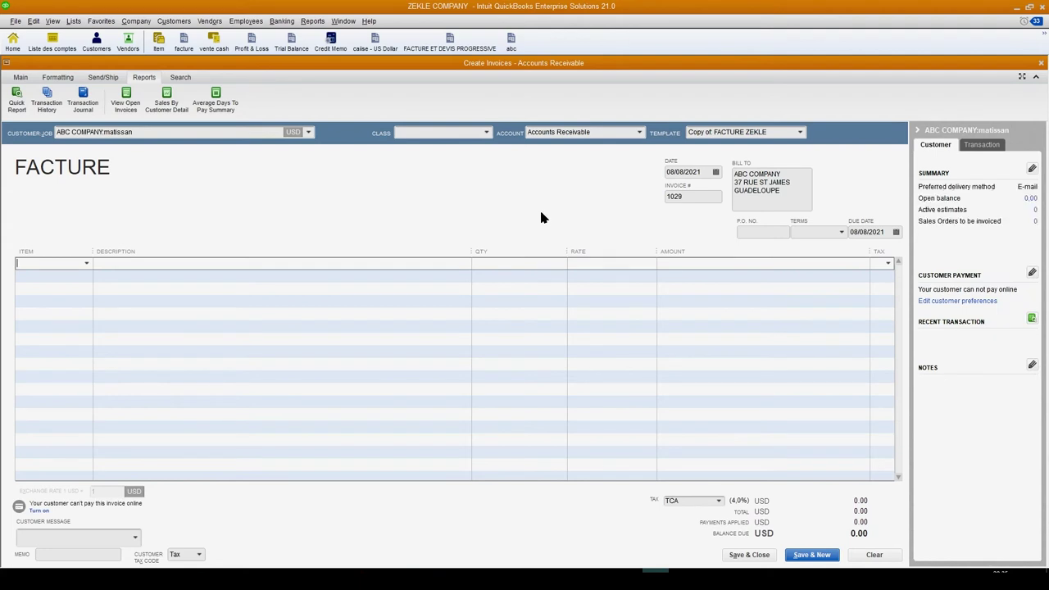
type("PEINTURES")
key("Tab")
key("Tab")
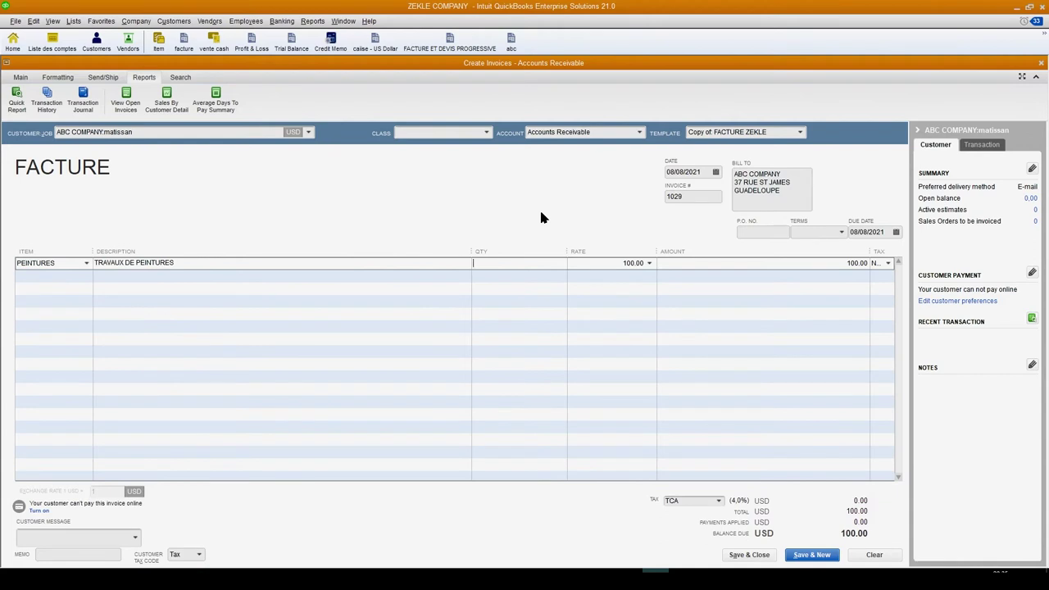
type("40")
key("Tab")
Add the FINITIONS item with a quantity of 30 to the matissan invoice, and save and close it
left_click(52, 276)
type("FINITIONS")
key("Tab")
key("Tab")
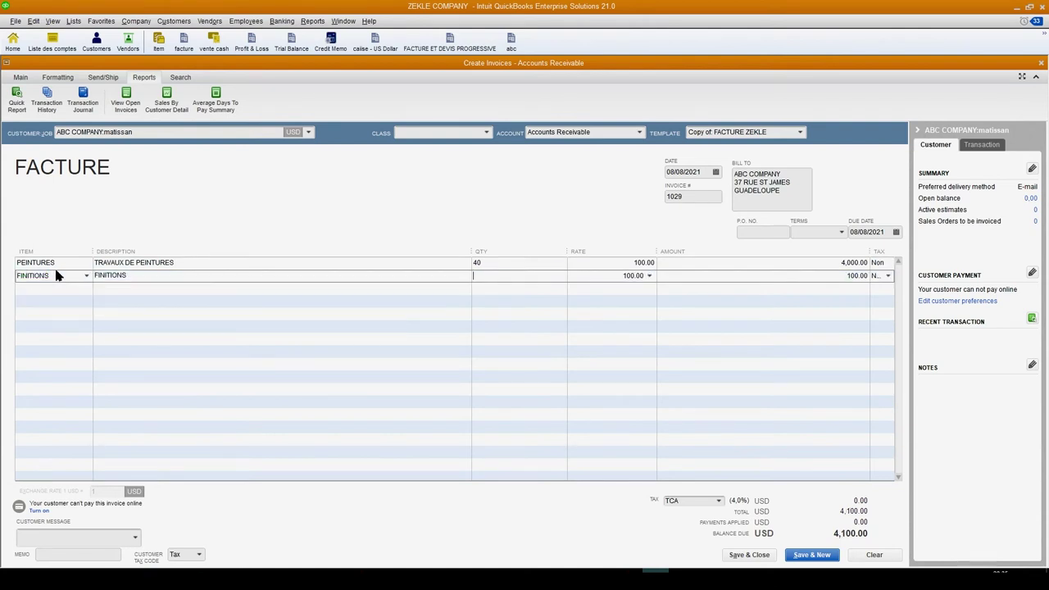
type("30")
key("Tab")
key("Tab")
key("Tab")
key("Tab")
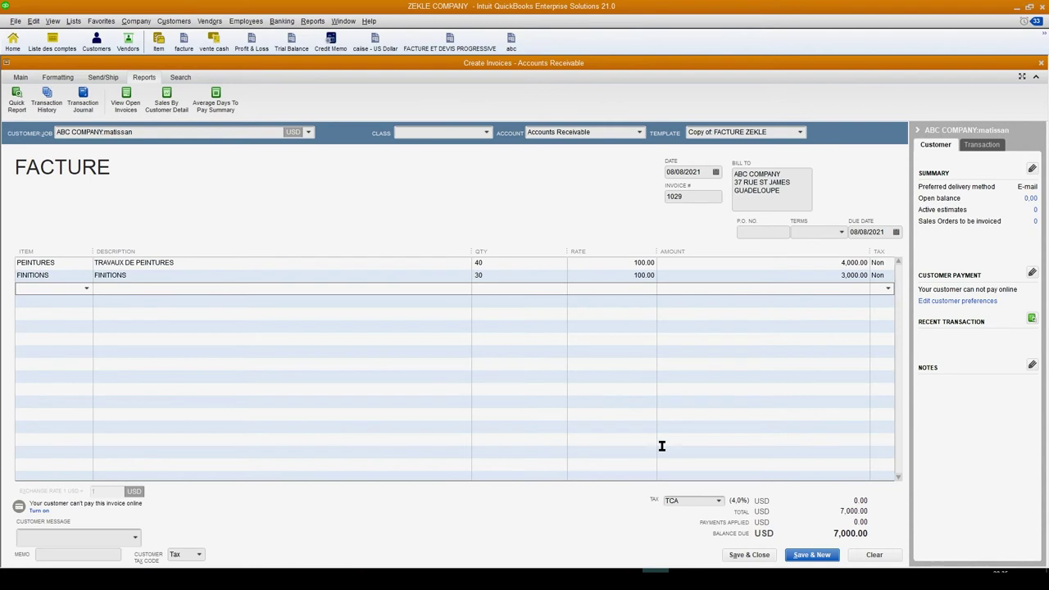
left_click(750, 555)
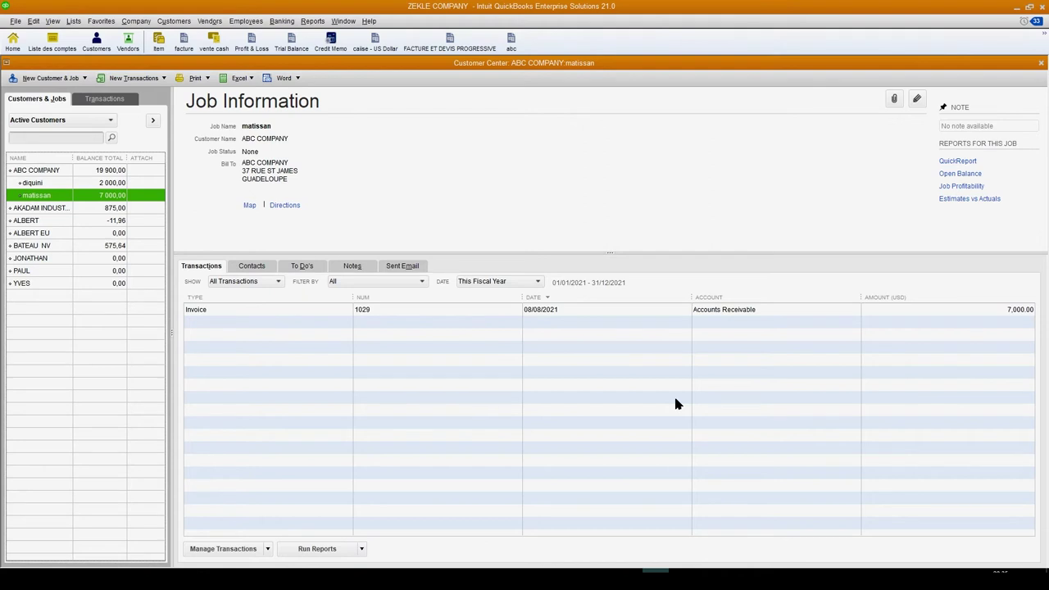
Compare the transaction lists of the customer ABC COMPANY and its diquini and matissan jobs
left_click(33, 170)
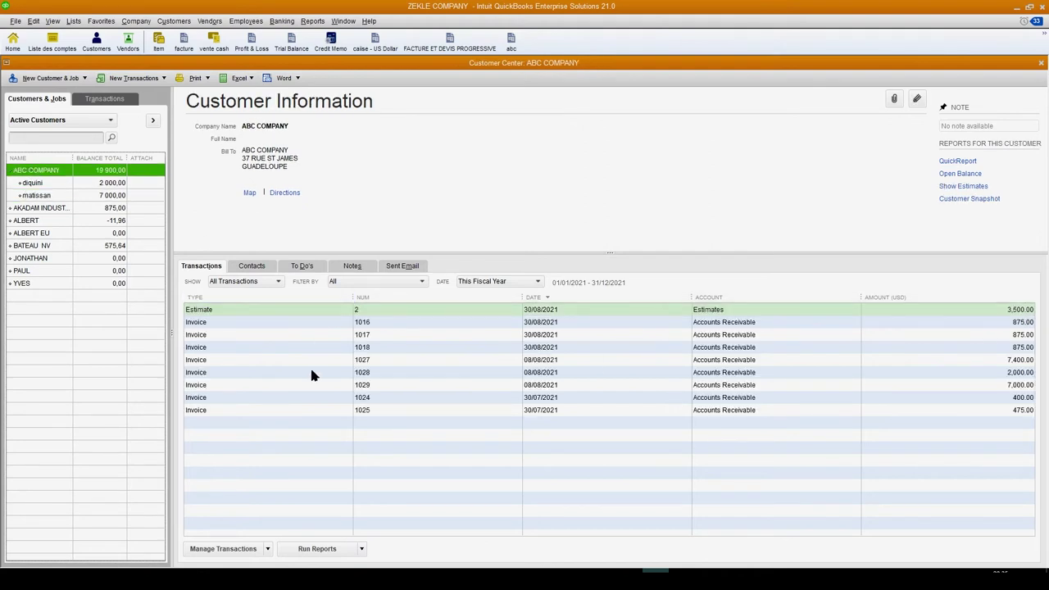
left_click(34, 182)
left_click(39, 196)
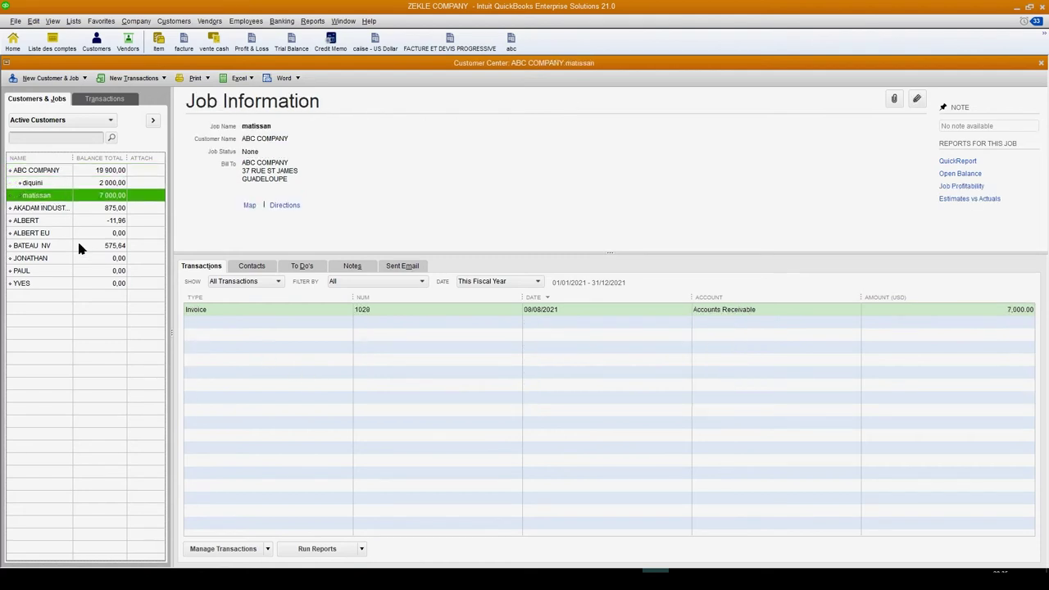
left_click(240, 355)
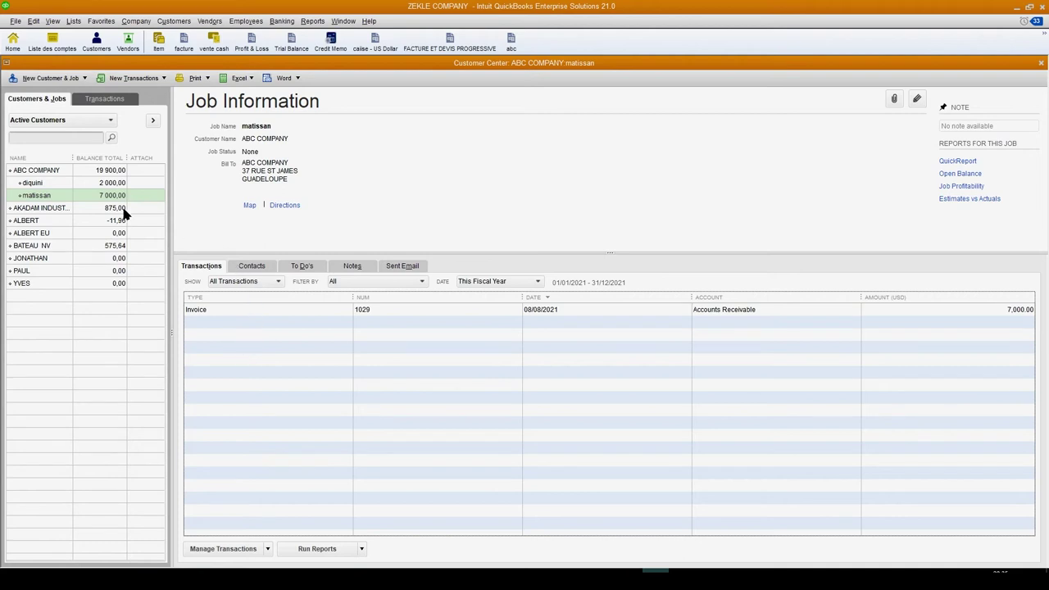
left_click(37, 183)
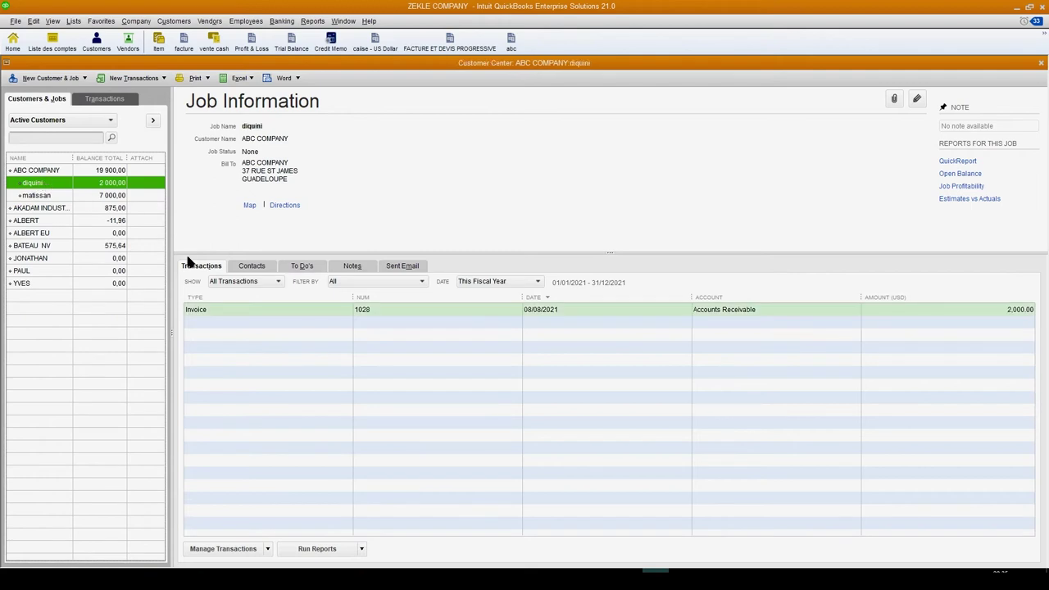
Filter the diquini job's transactions to all invoices dated This Month
left_click(277, 278)
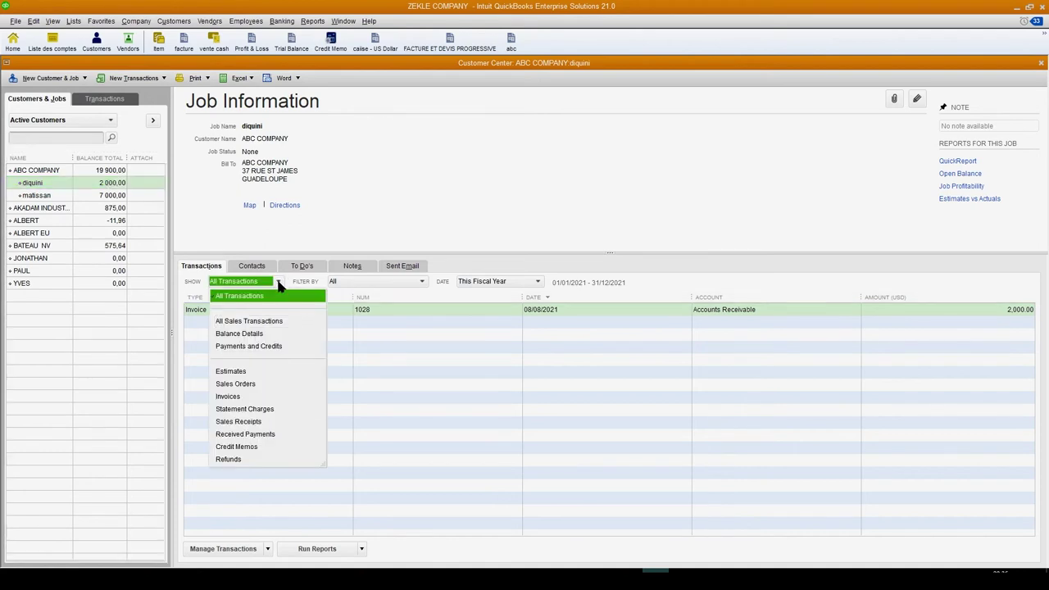
left_click(237, 396)
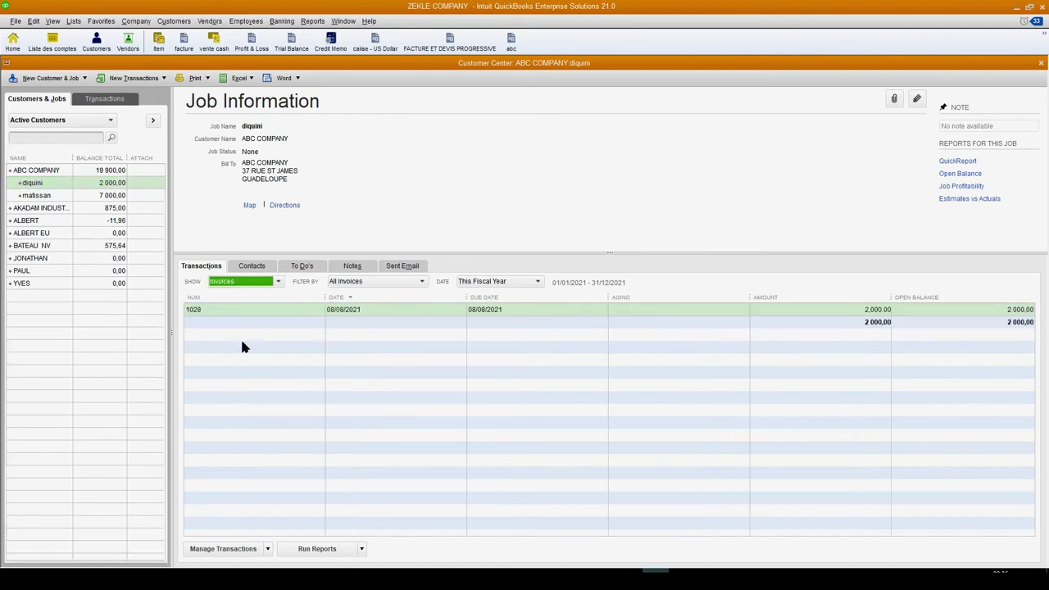
left_click(410, 283)
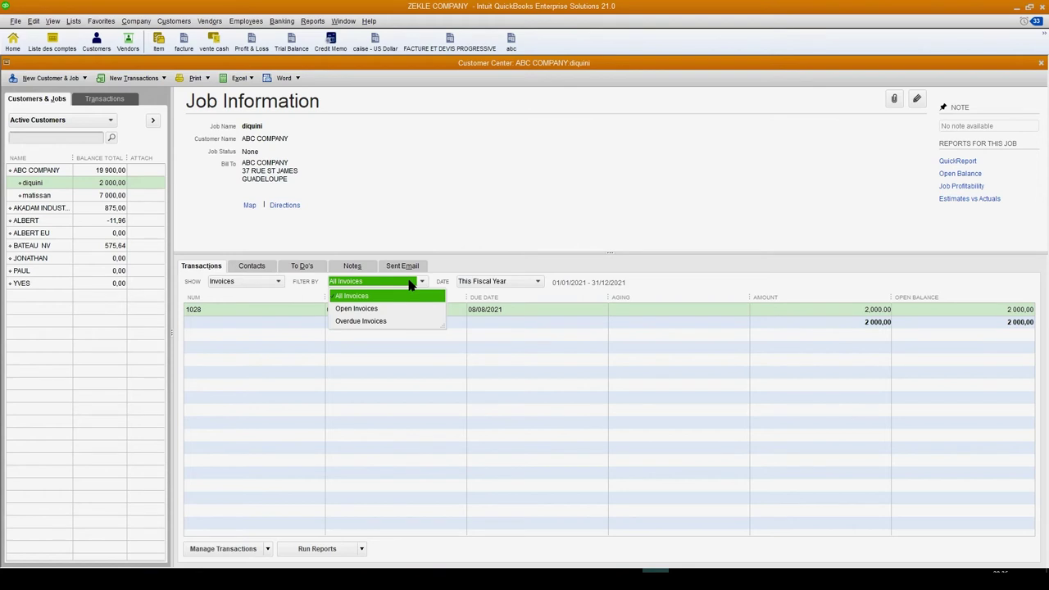
left_click(409, 283)
left_click(517, 283)
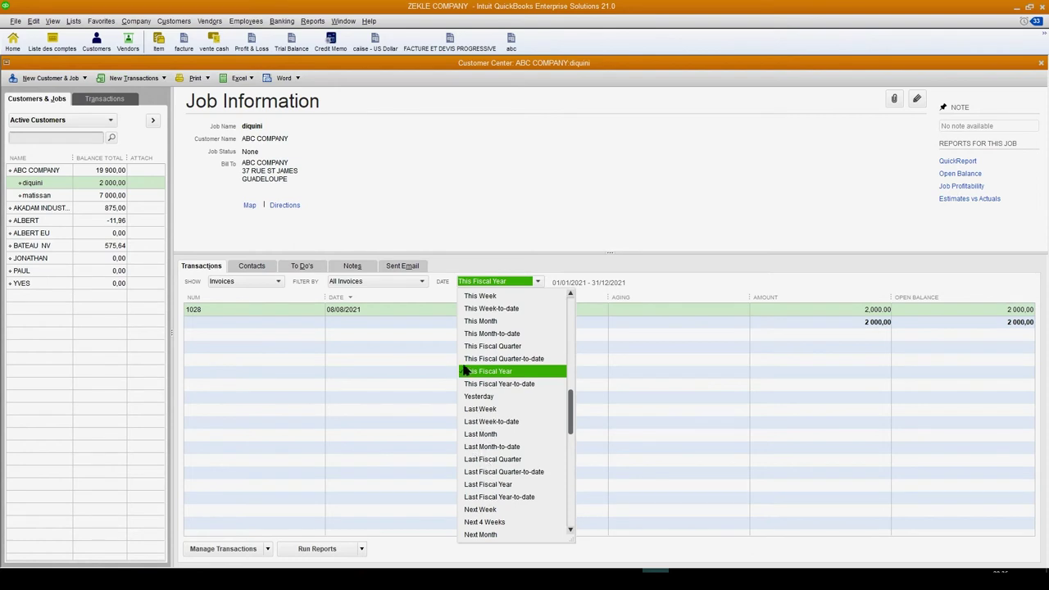
left_click(484, 323)
left_click(483, 323)
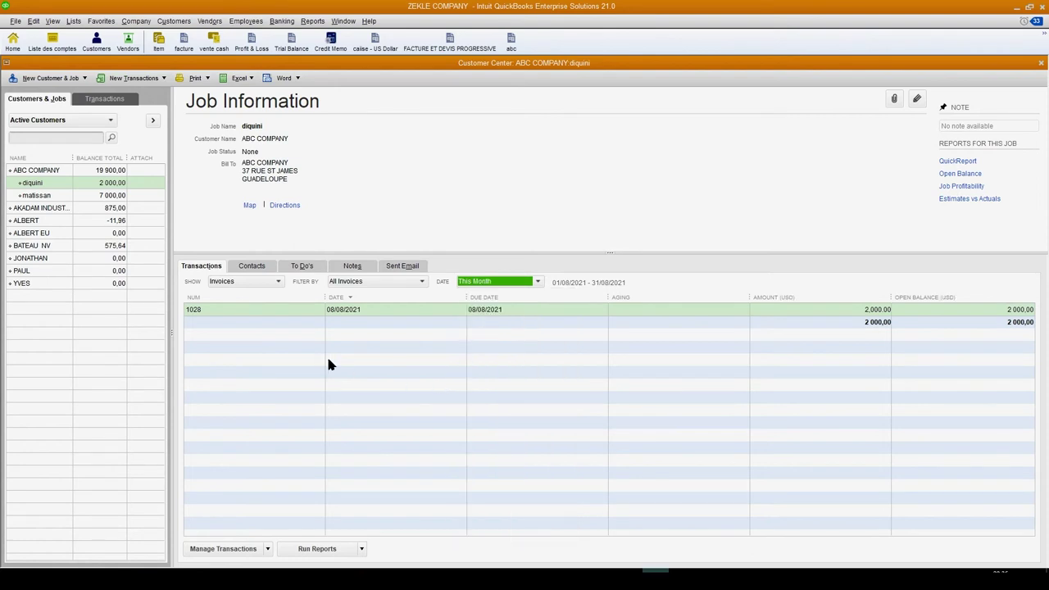
Check this month's invoices for the matissan job and ABC COMPANY, and switch the list back to All Transactions
left_click(41, 195)
left_click(44, 183)
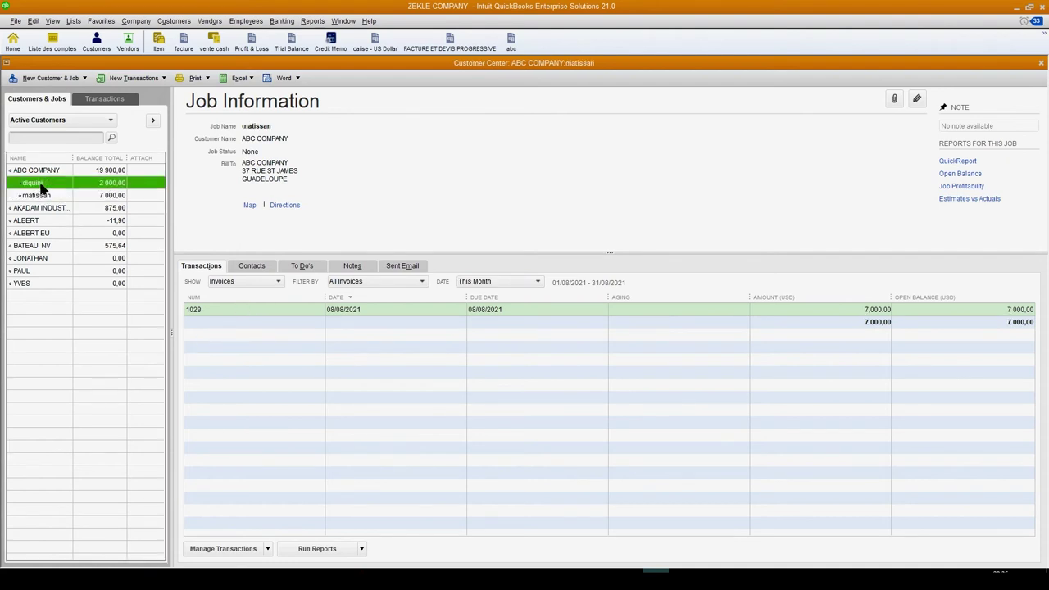
left_click(41, 170)
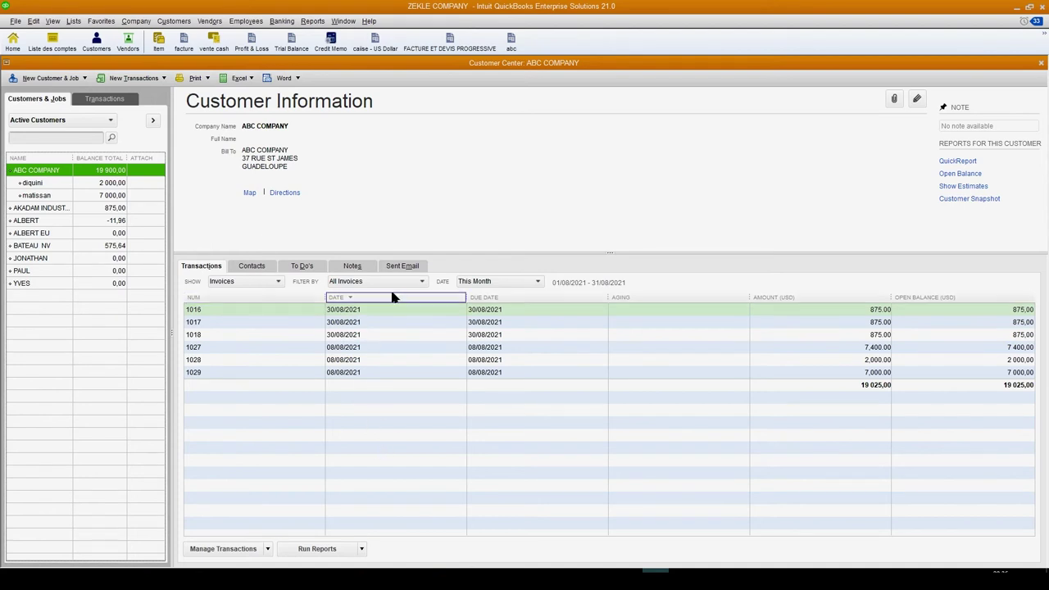
left_click(251, 277)
left_click(246, 300)
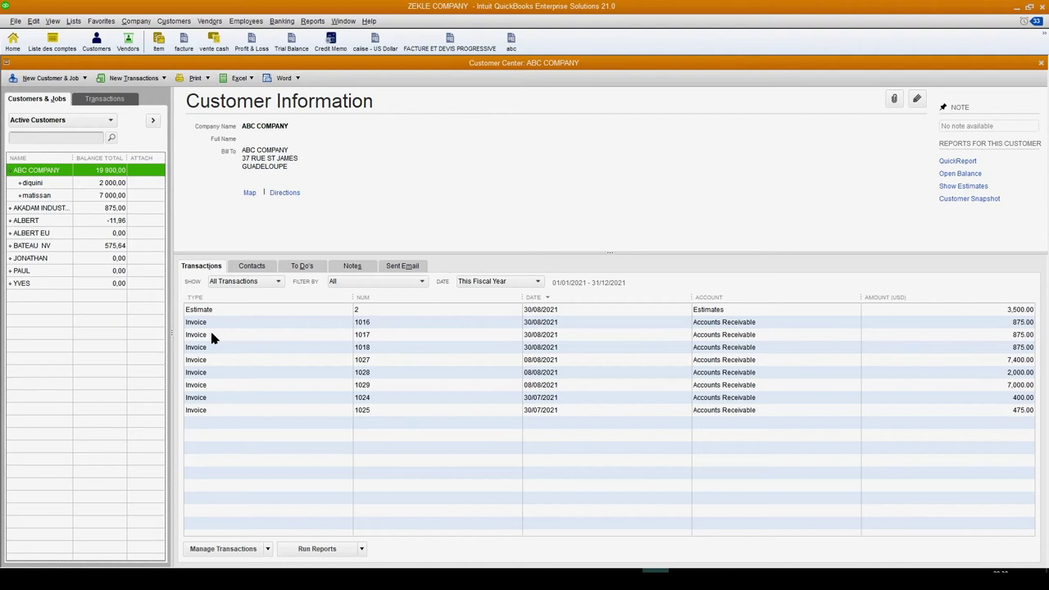
Start creating a statement for the customer ABC COMPANY and set the statement date to 31/07/2021
right_click(36, 175)
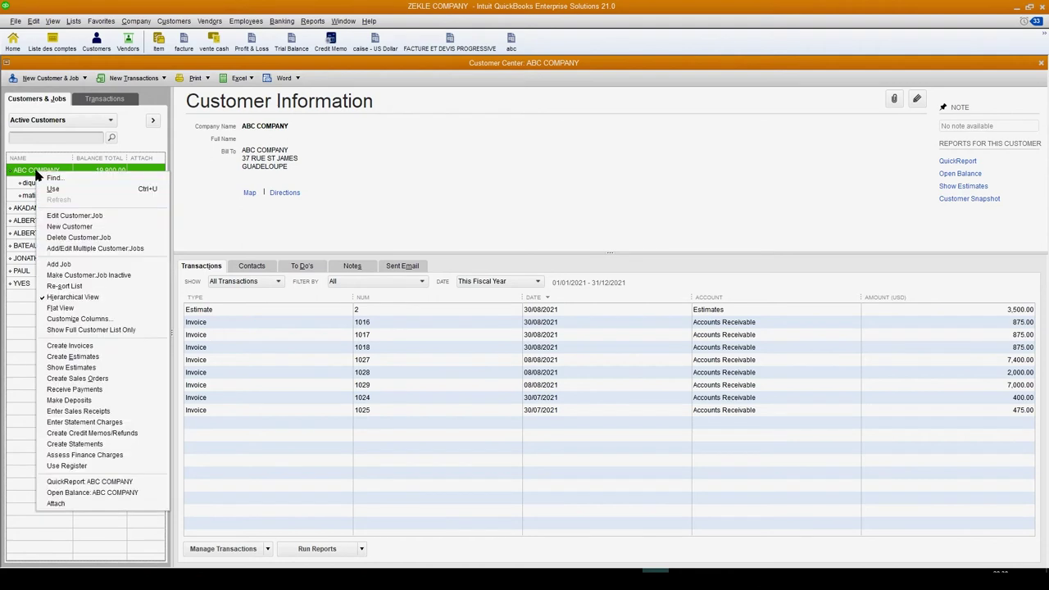
left_click(84, 447)
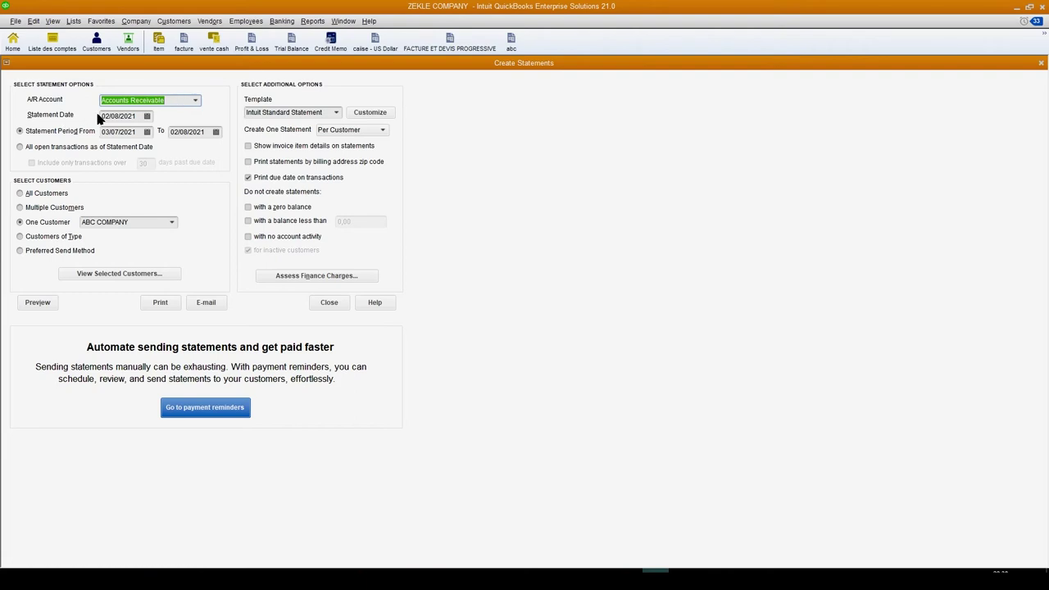
left_click(147, 116)
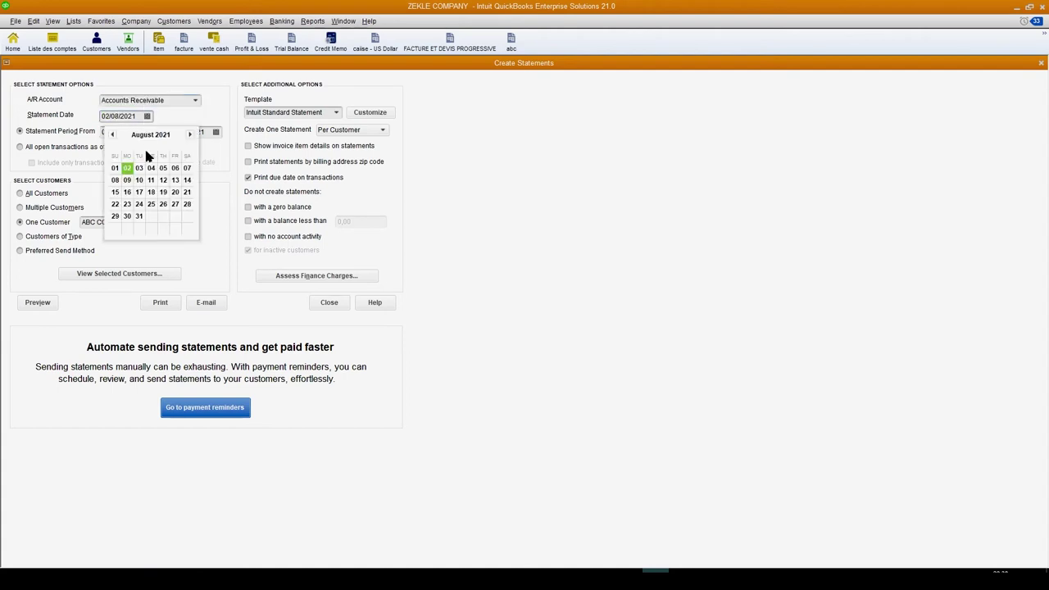
left_click(139, 218)
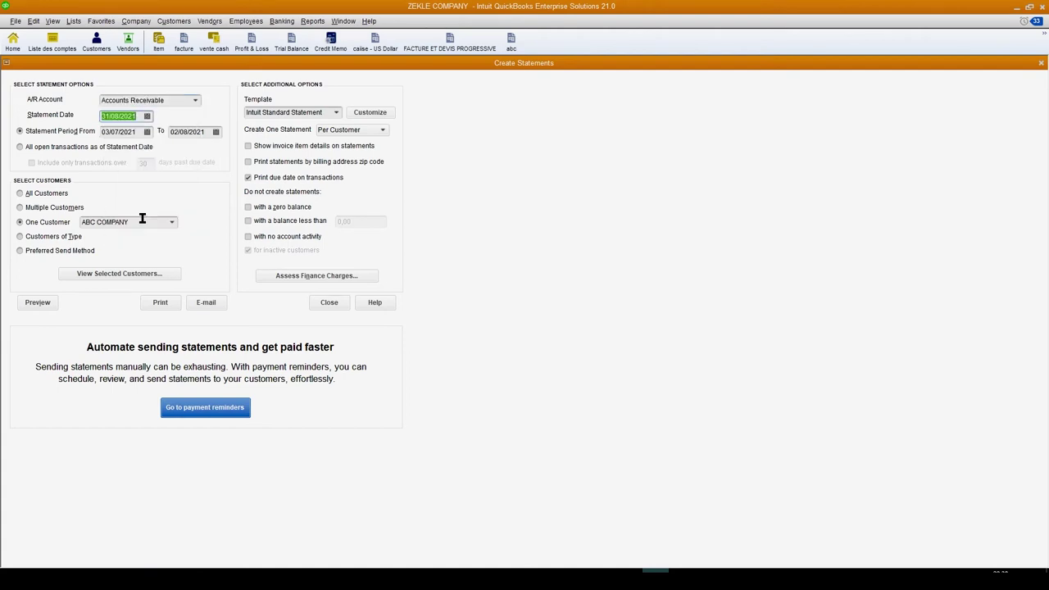
left_click(147, 117)
left_click(113, 136)
left_click(186, 216)
Set the statement period from 01/07/2021 to 31/07/2021 and restrict the statement to the one customer ABC COMPANY
left_click(148, 132)
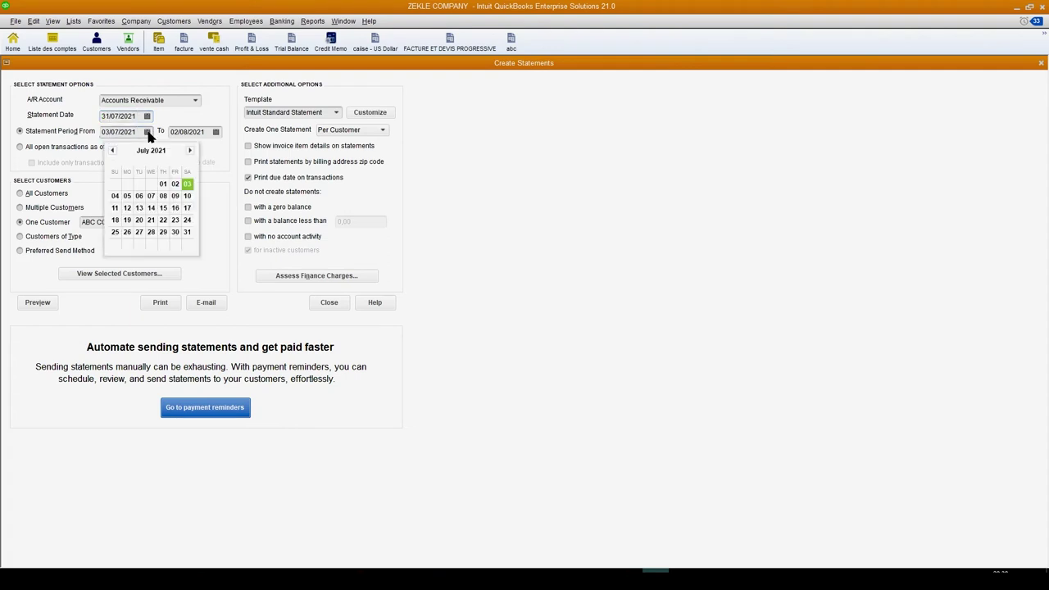
left_click(162, 183)
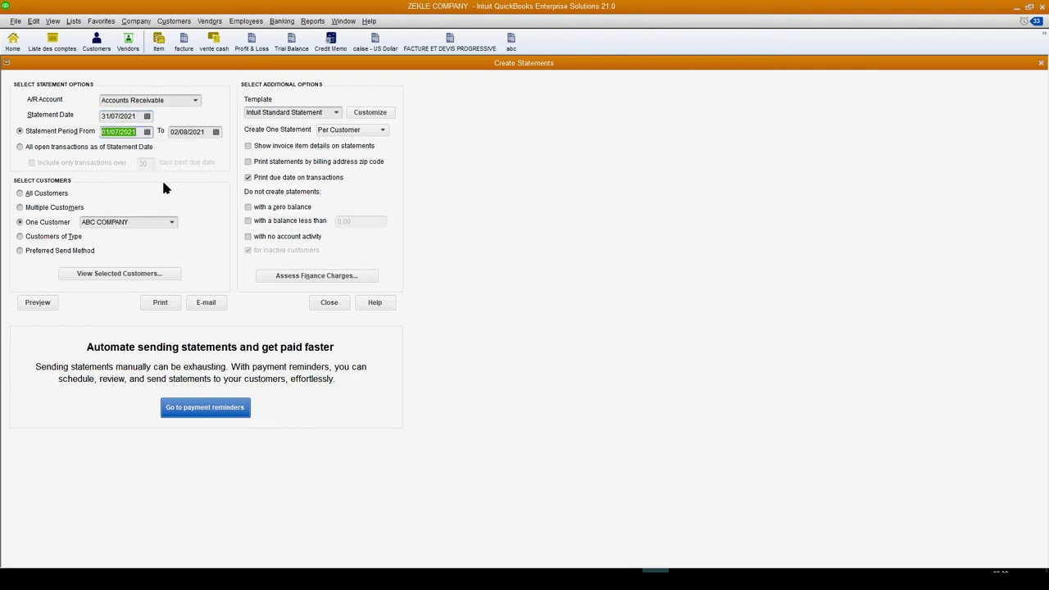
left_click(217, 132)
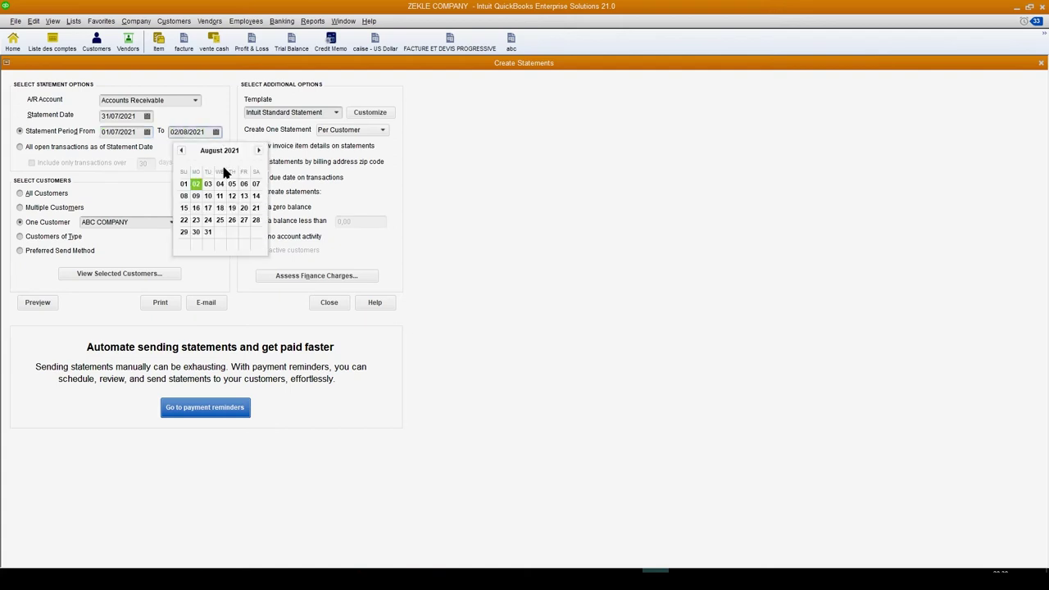
left_click(181, 151)
left_click(256, 232)
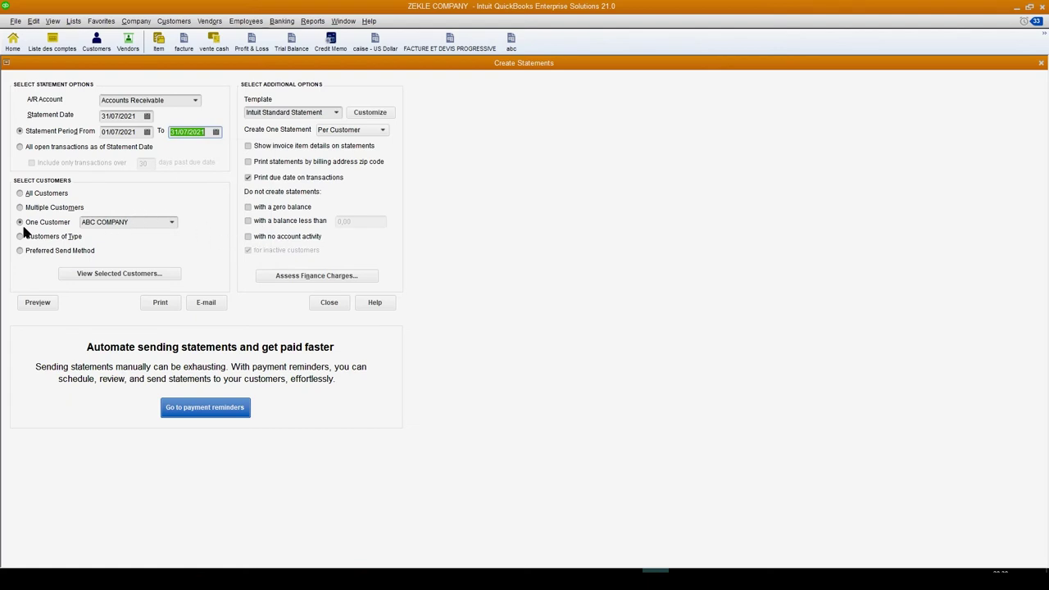
left_click(21, 194)
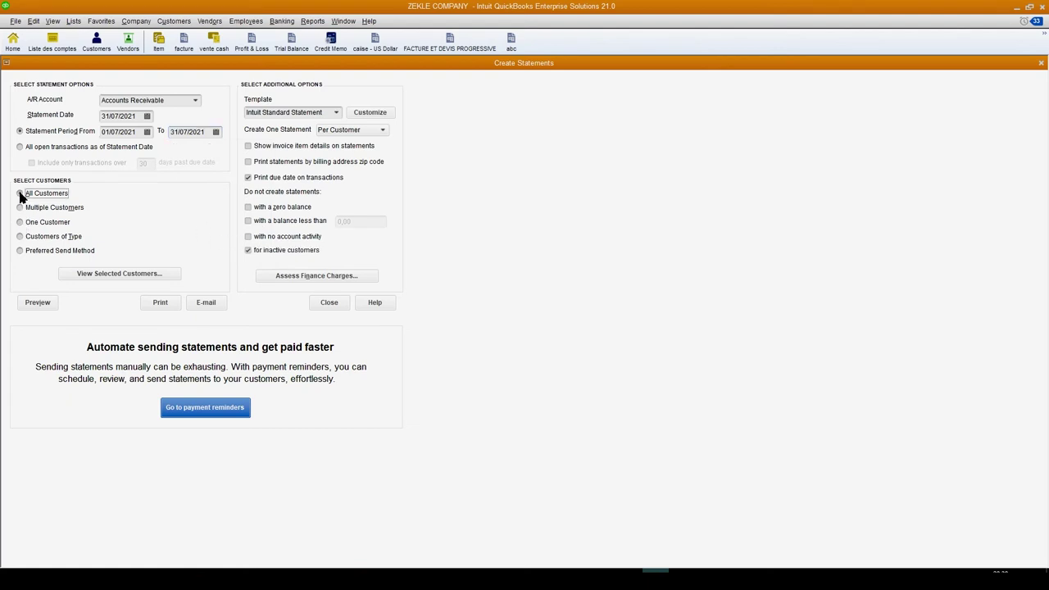
left_click(20, 222)
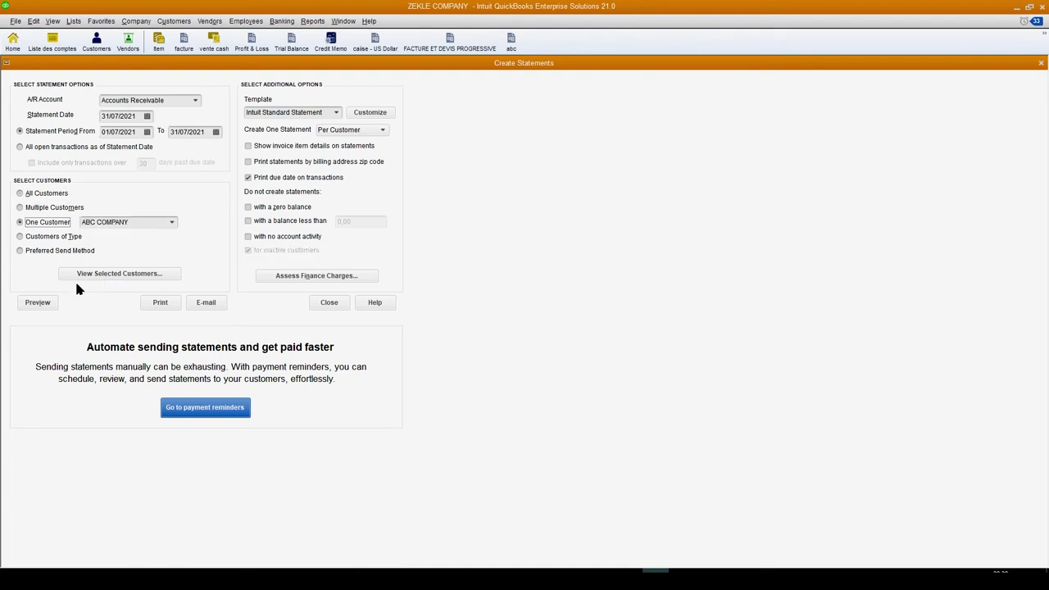
Preview ABC COMPANY's July statement, examine its transactions and amount due up close, and close the preview
left_click(37, 302)
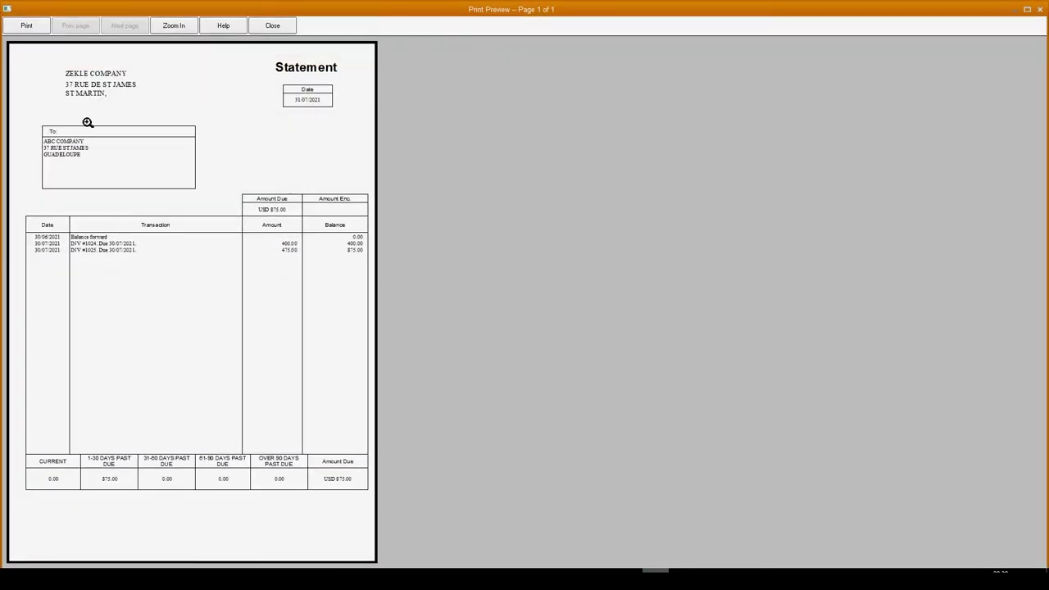
left_click(68, 250)
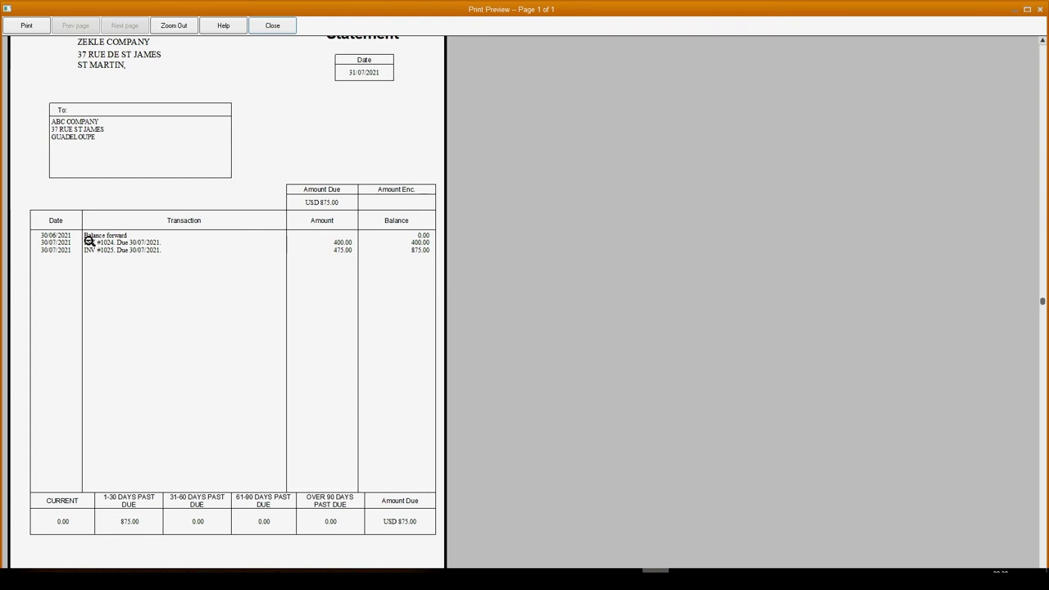
left_click(420, 235)
left_click(367, 236)
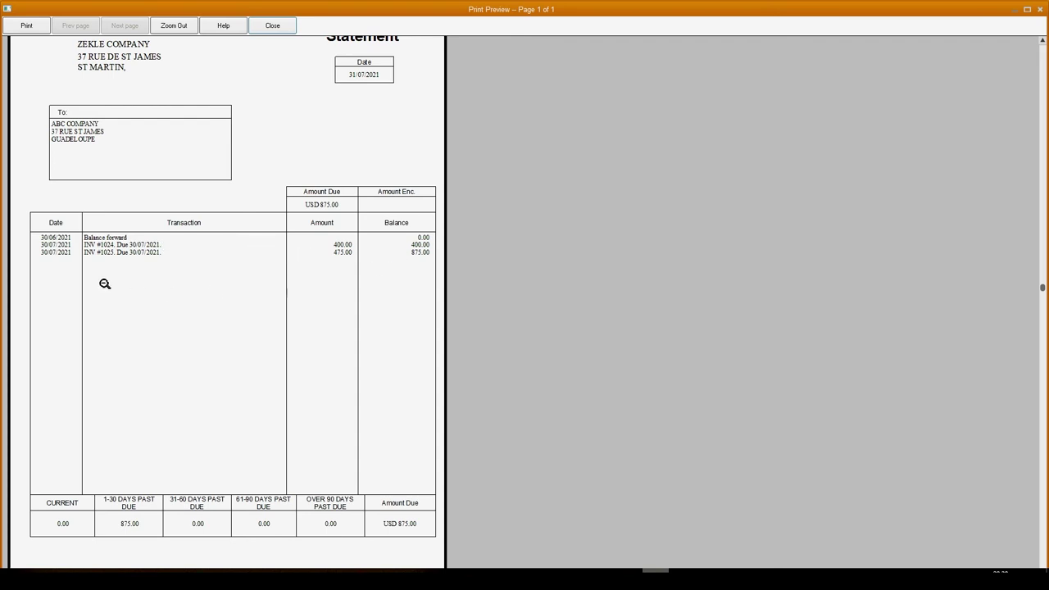
left_click(400, 522)
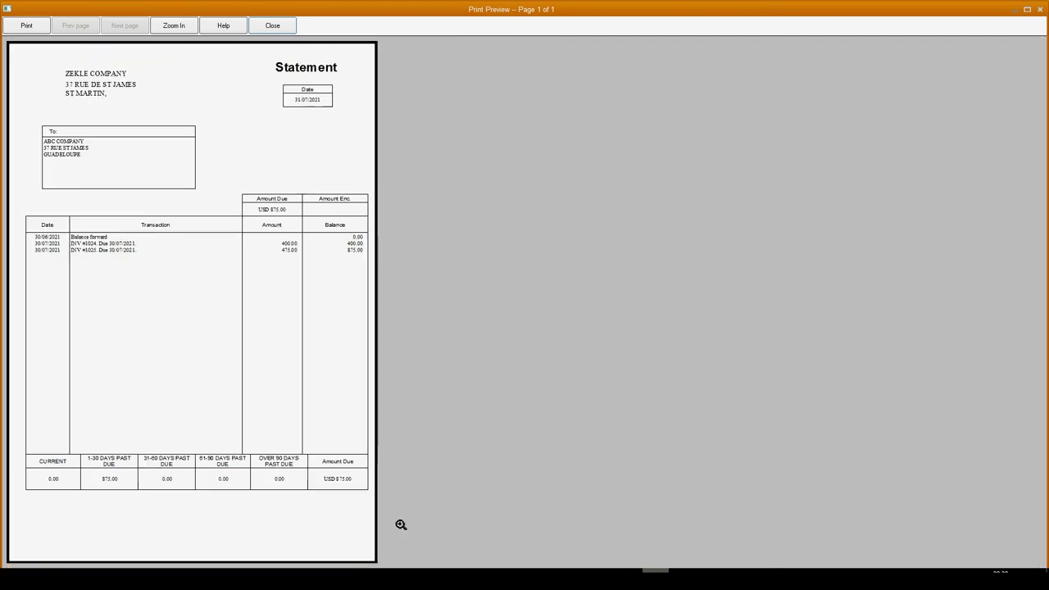
left_click(335, 489)
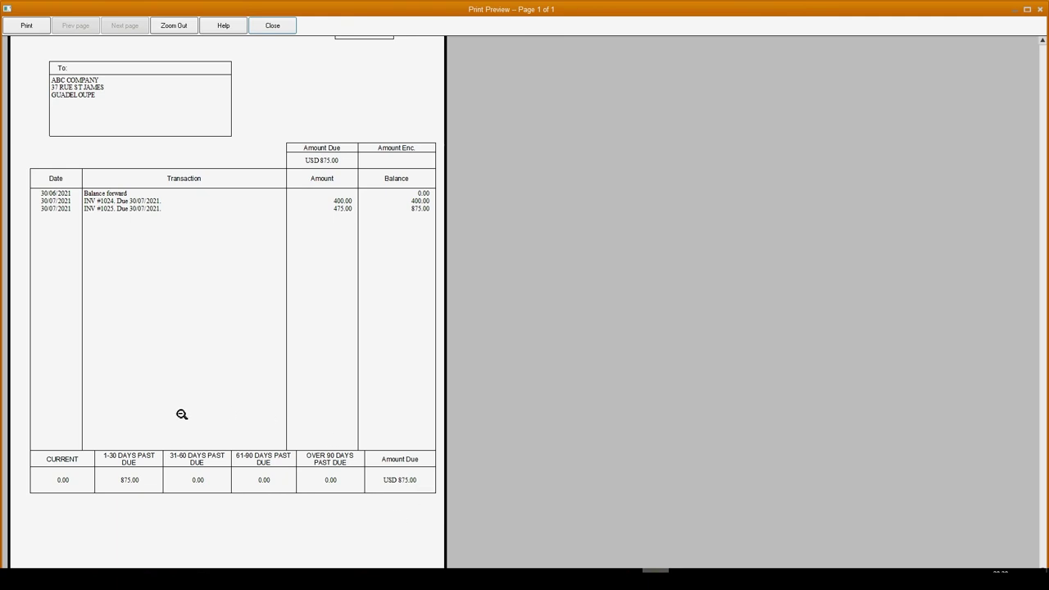
left_click(273, 26)
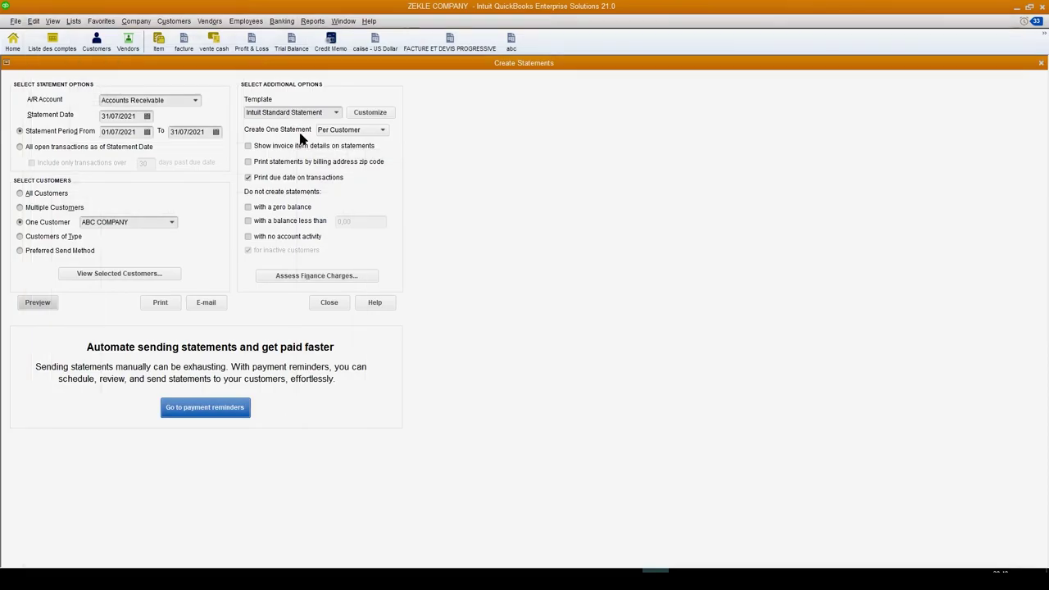
Check the statement template choices and the printers available for printing statements, and leave the print settings without printing
left_click(336, 114)
left_click(336, 115)
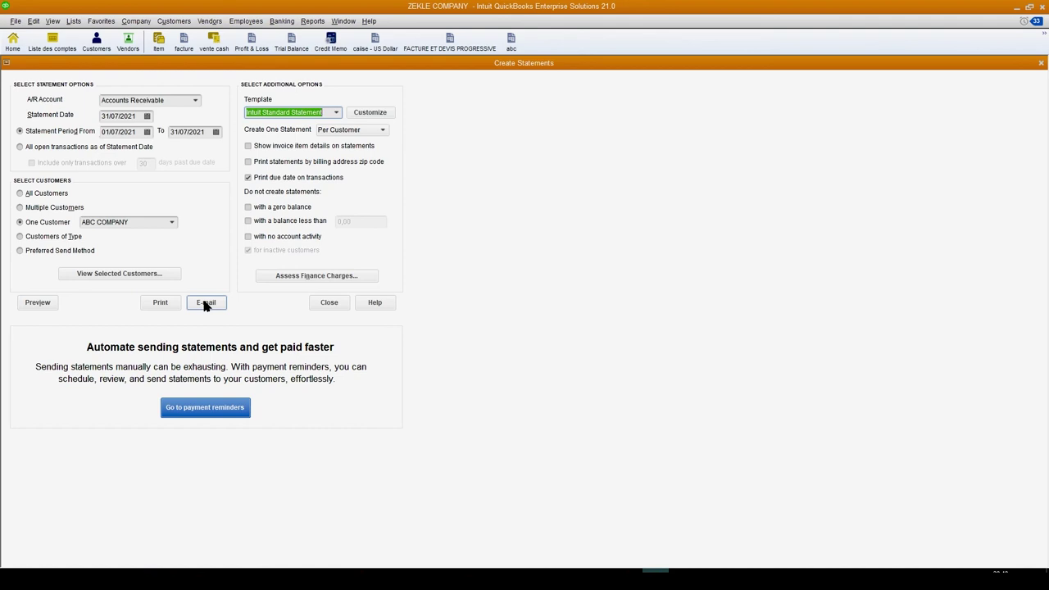
left_click(168, 304)
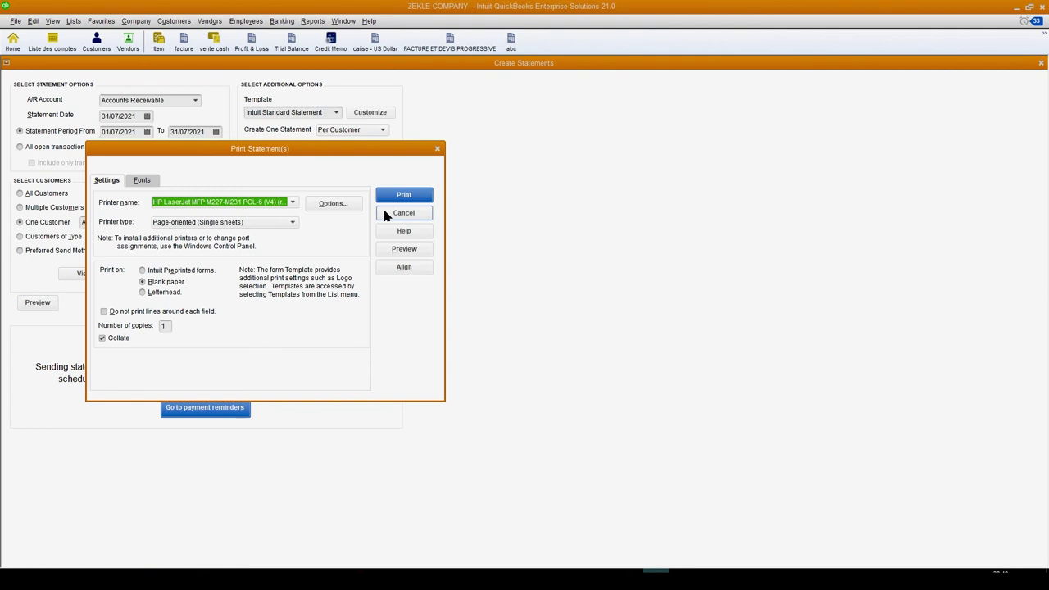
left_click(293, 203)
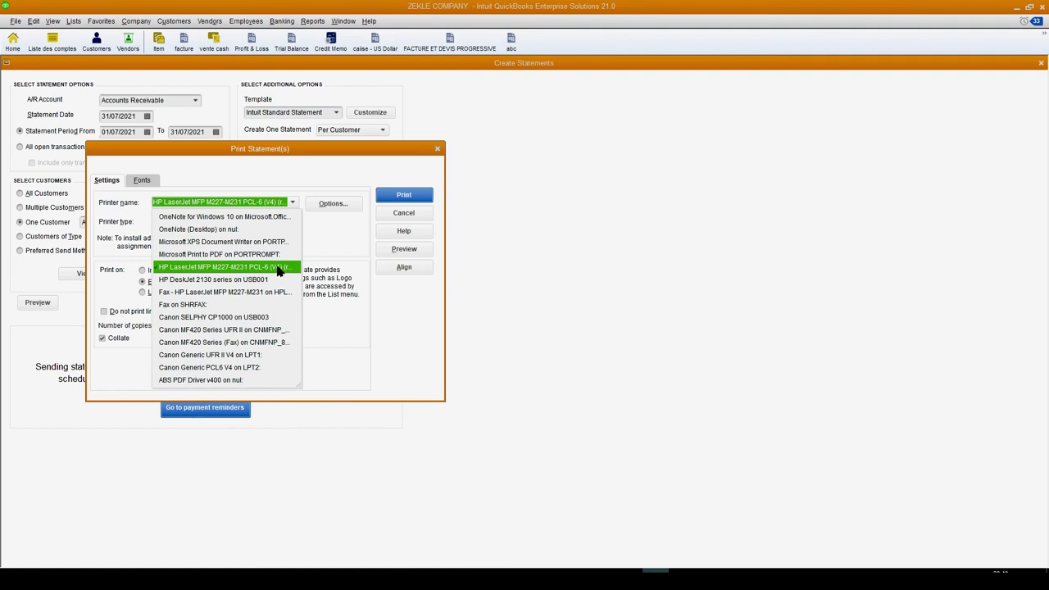
left_click(321, 168)
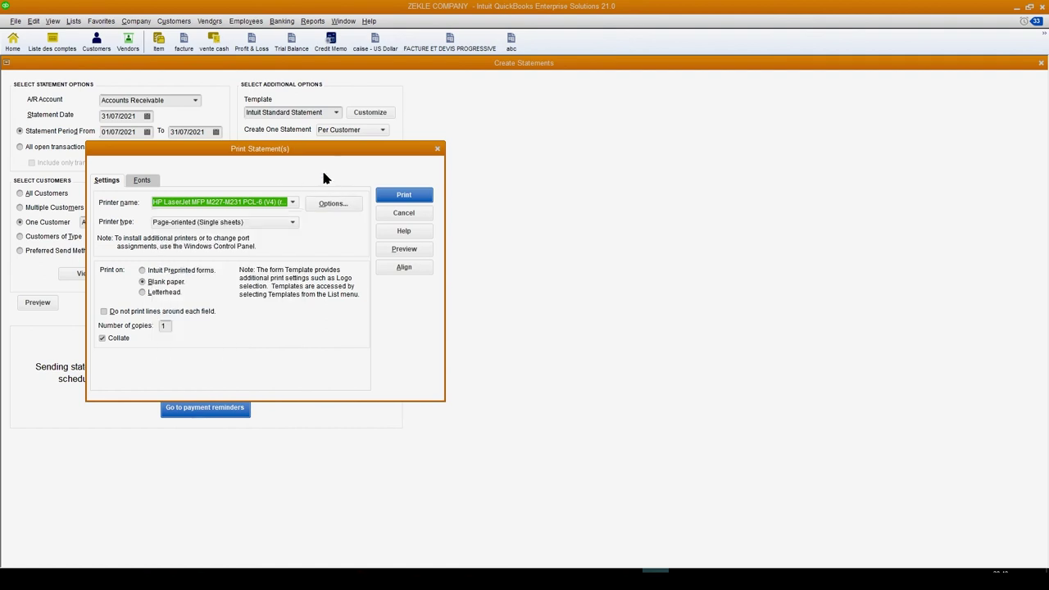
left_click(403, 213)
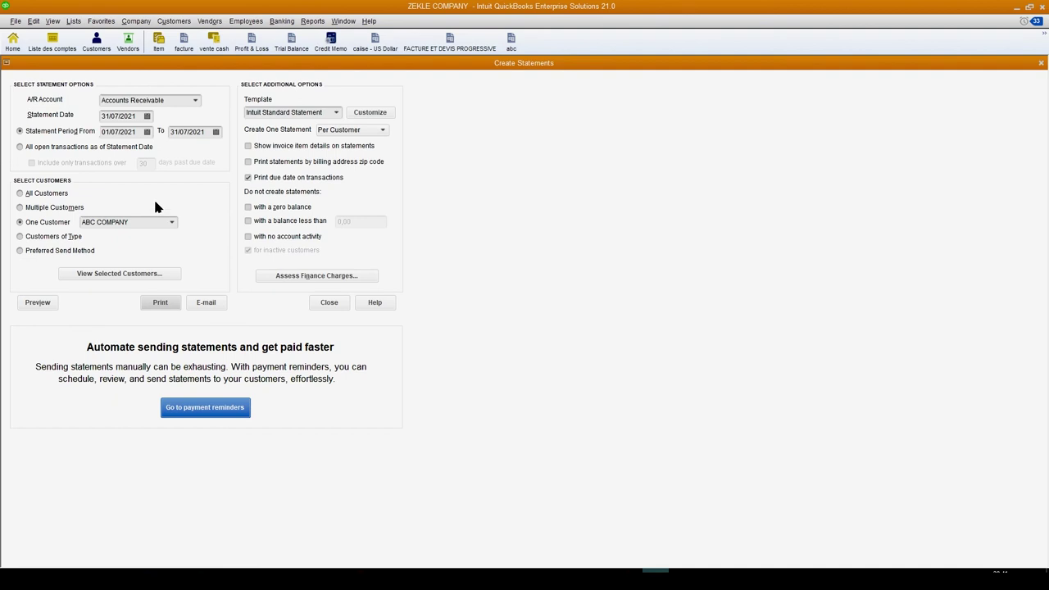
Set both the statement date and the end of the statement period to 31/08/2021
left_click(148, 117)
left_click(189, 134)
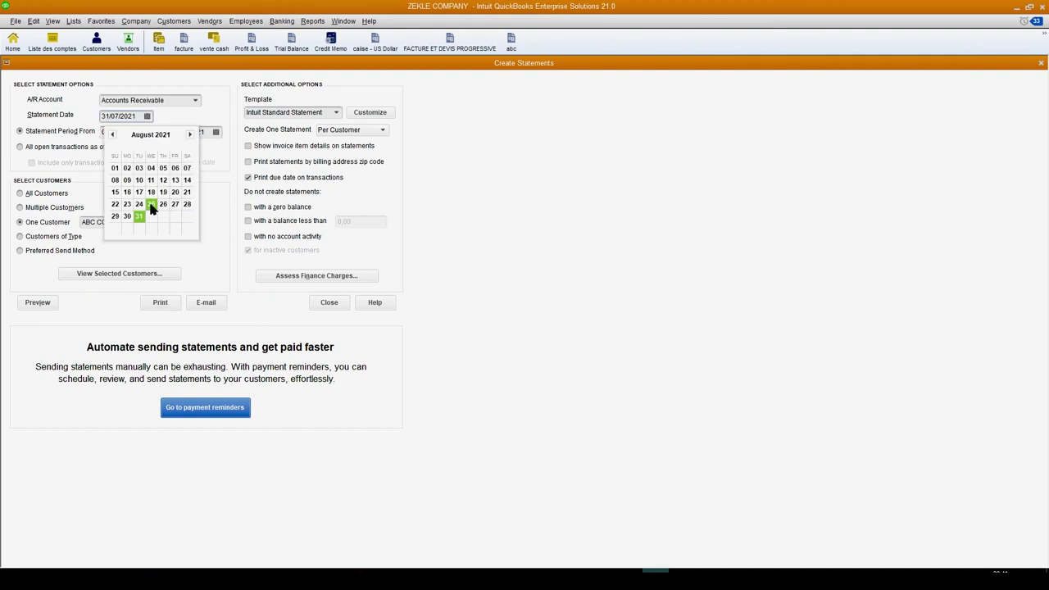
left_click(139, 218)
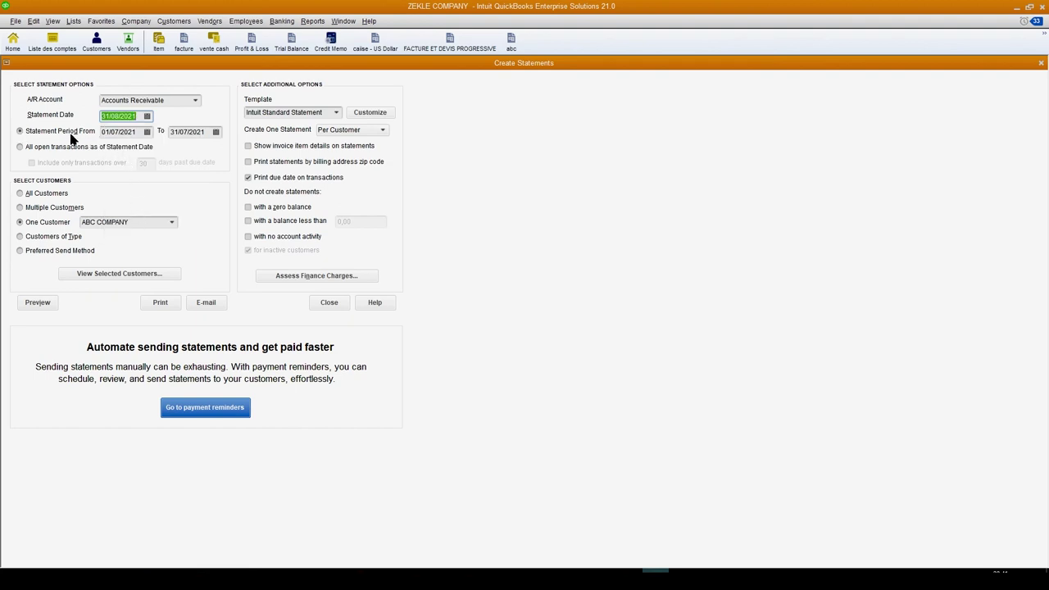
left_click(216, 131)
left_click(258, 150)
left_click(209, 234)
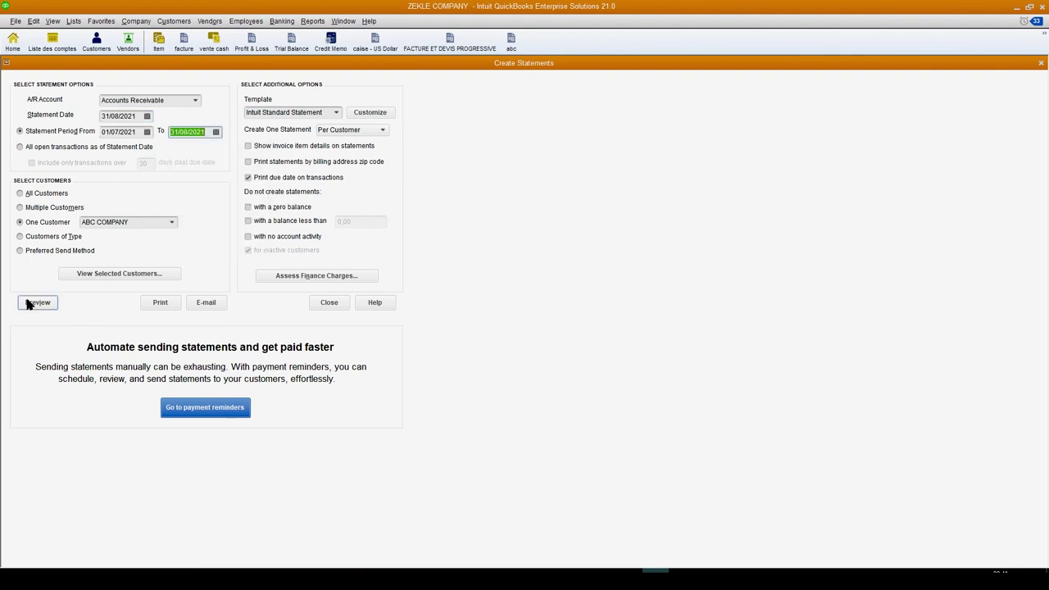
Preview ABC COMPANY's statement for July through August, examine its job invoices and amount due up close, and close the preview
left_click(38, 302)
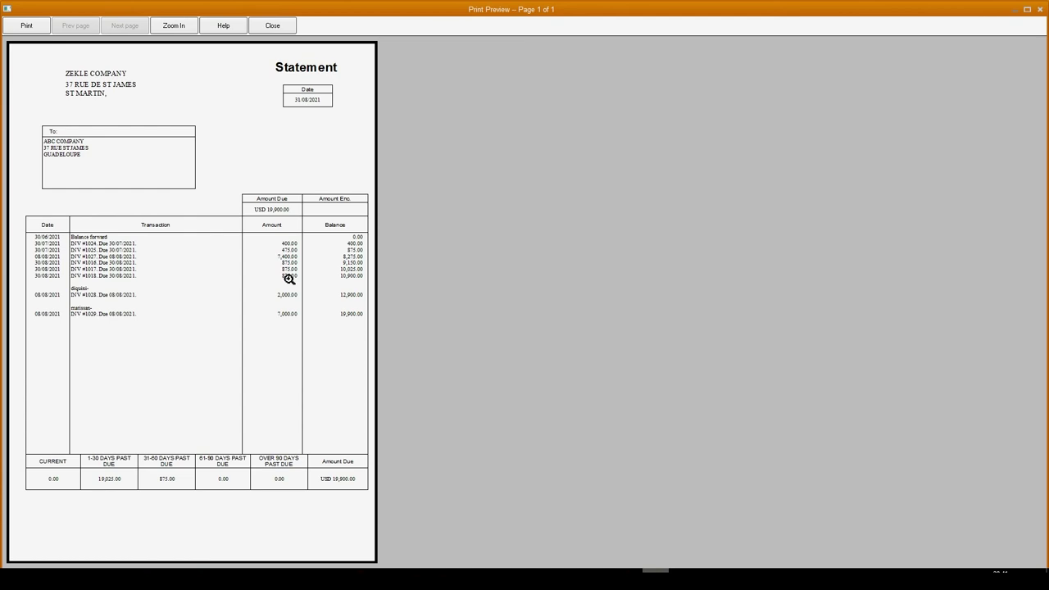
left_click(56, 274)
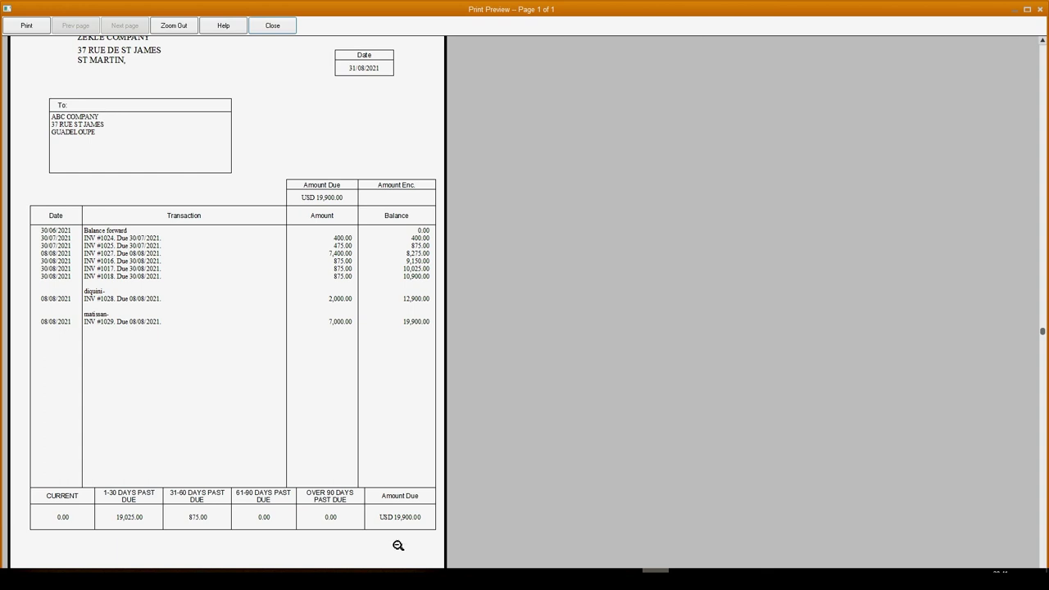
left_click(412, 512)
left_click(326, 490)
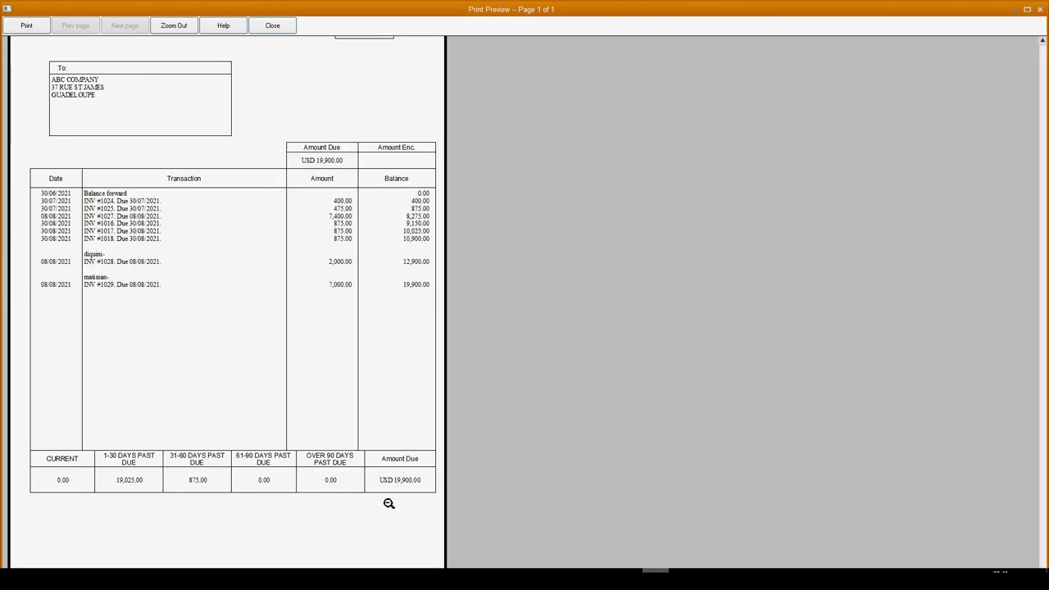
left_click(276, 28)
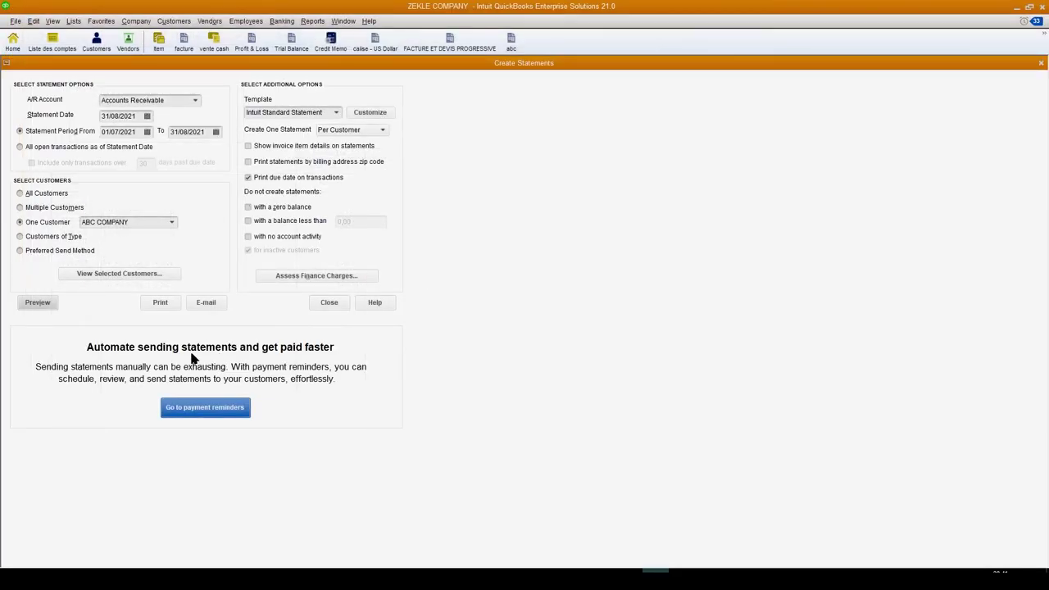